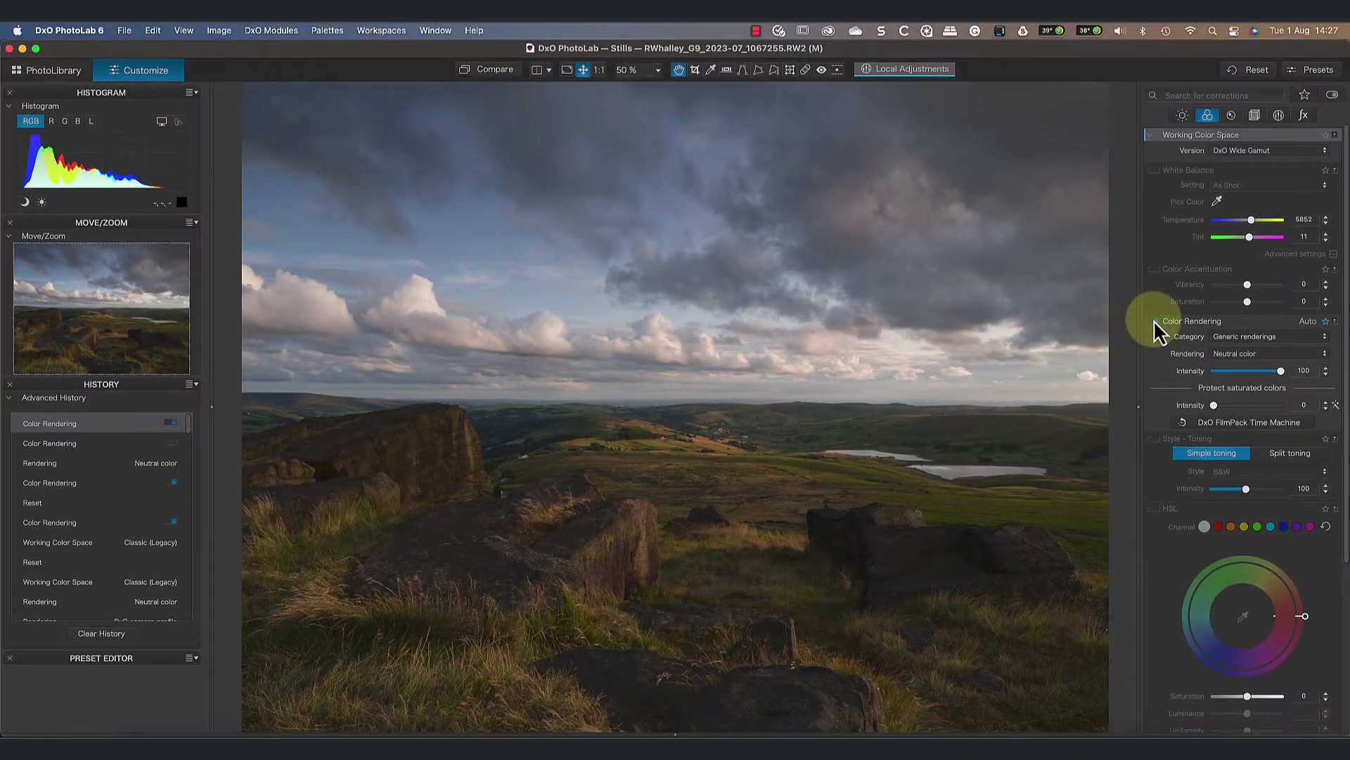
# - Toggle the Neutral color rendering off and back on to compare the moorland photo
pyautogui.click(1155, 321)
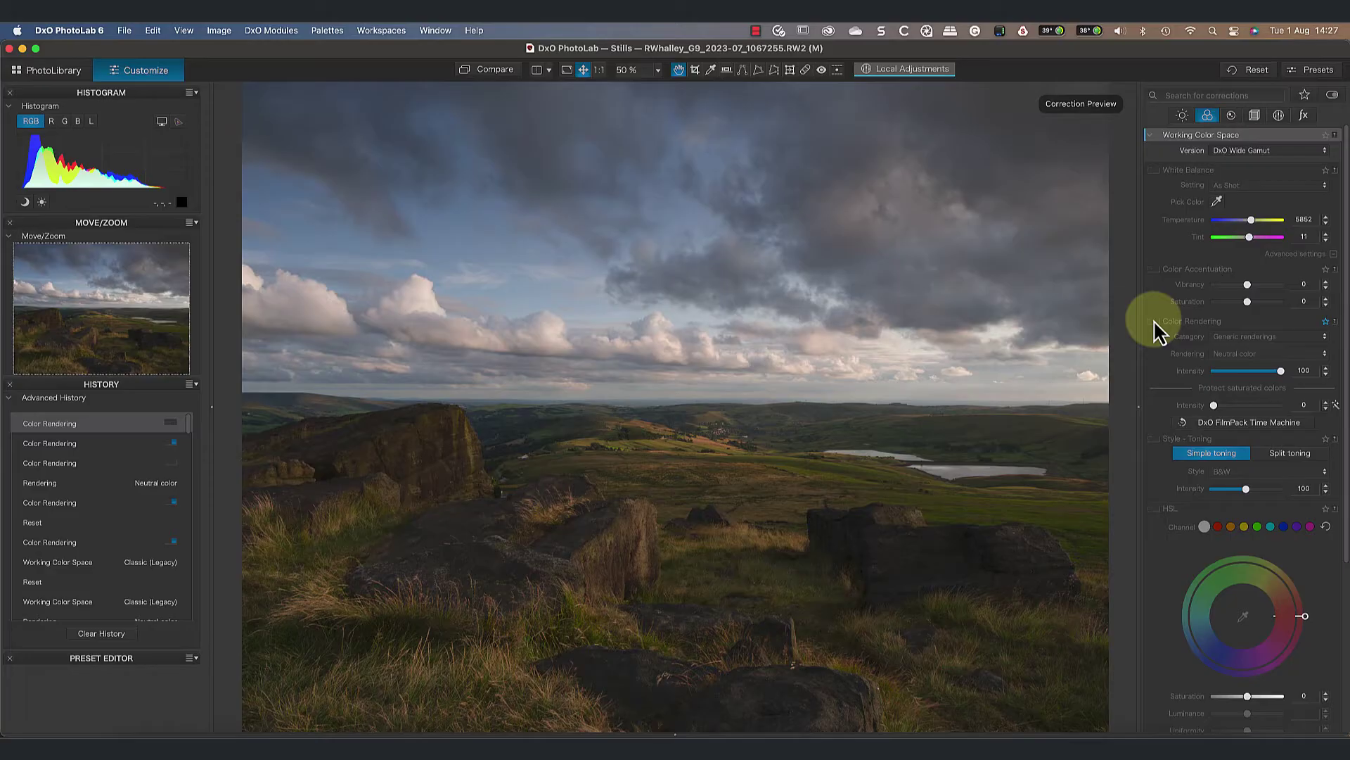
pyautogui.click(1154, 321)
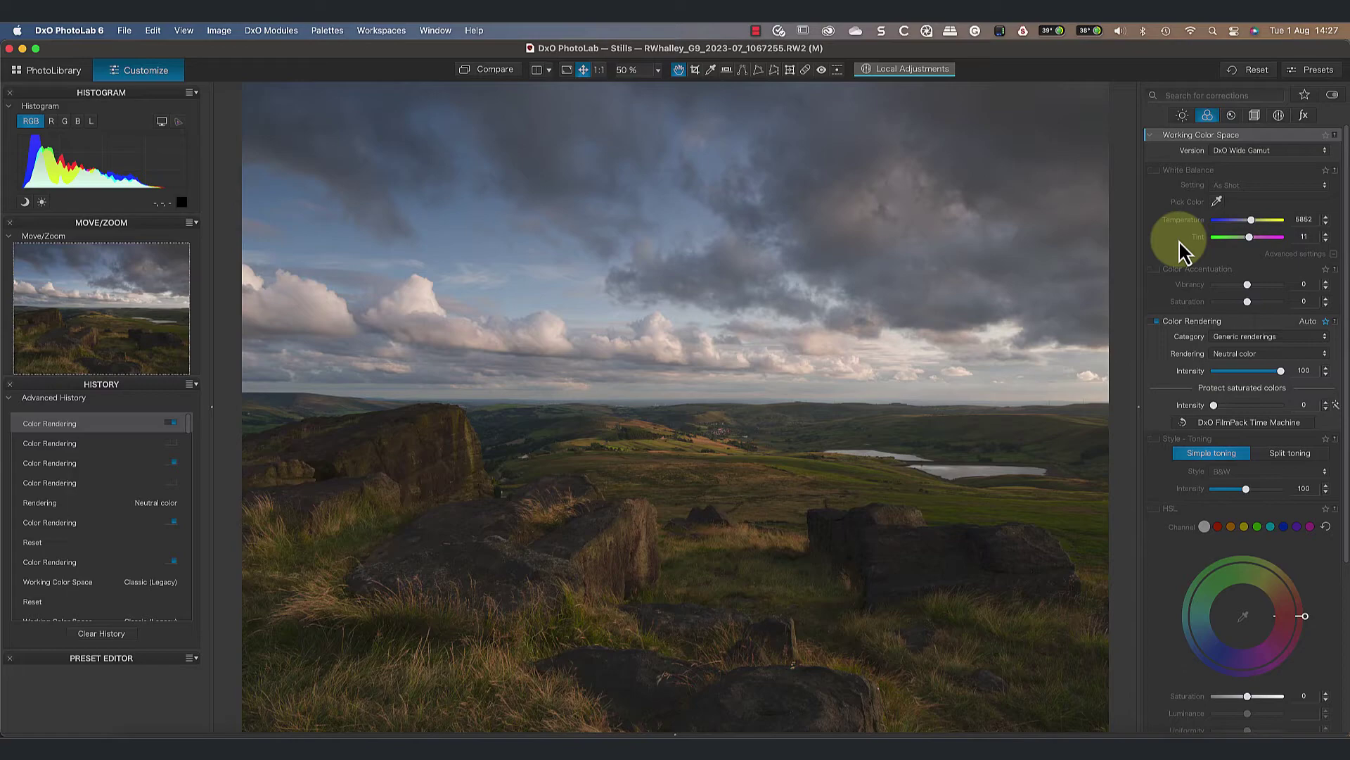
# - Change Working Color Space Version to Classic (Legacy), then disable Color Rendering
pyautogui.click(1252, 151)
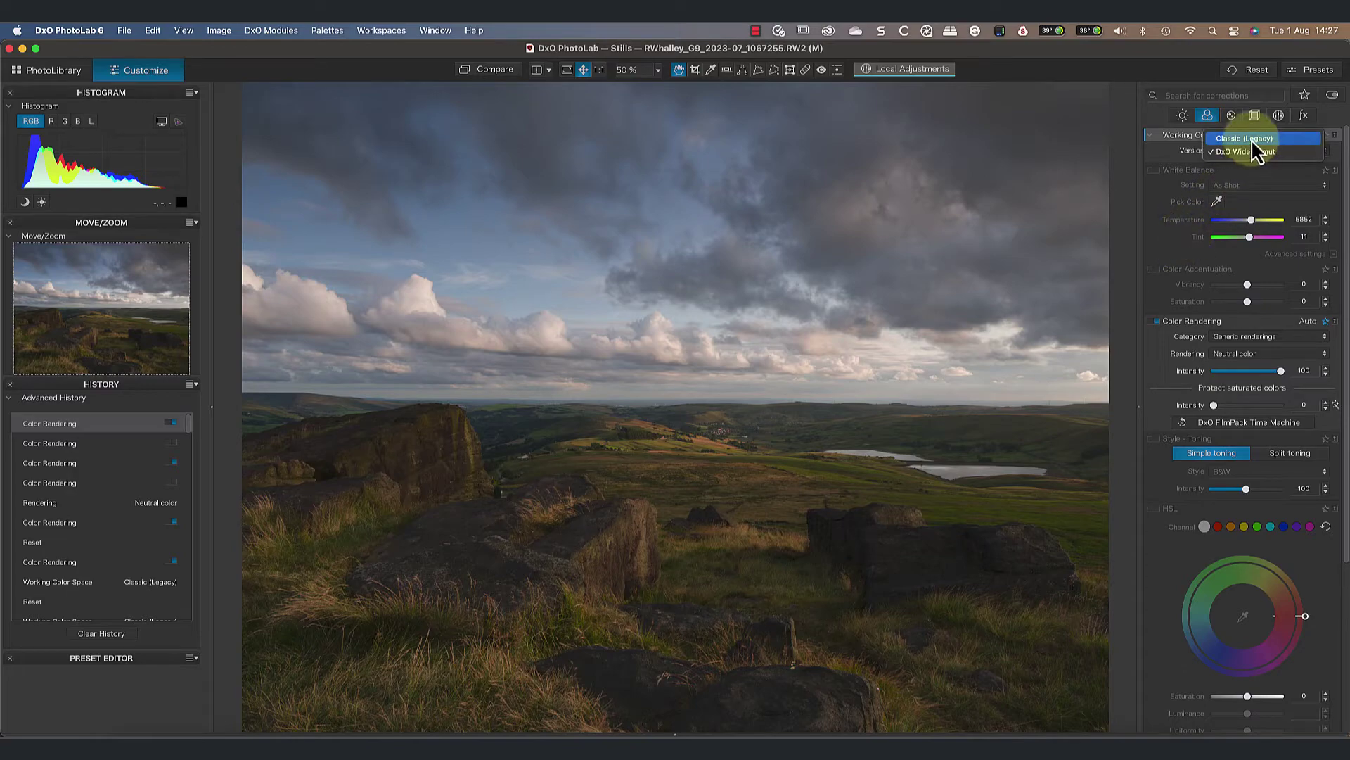
pyautogui.click(1252, 138)
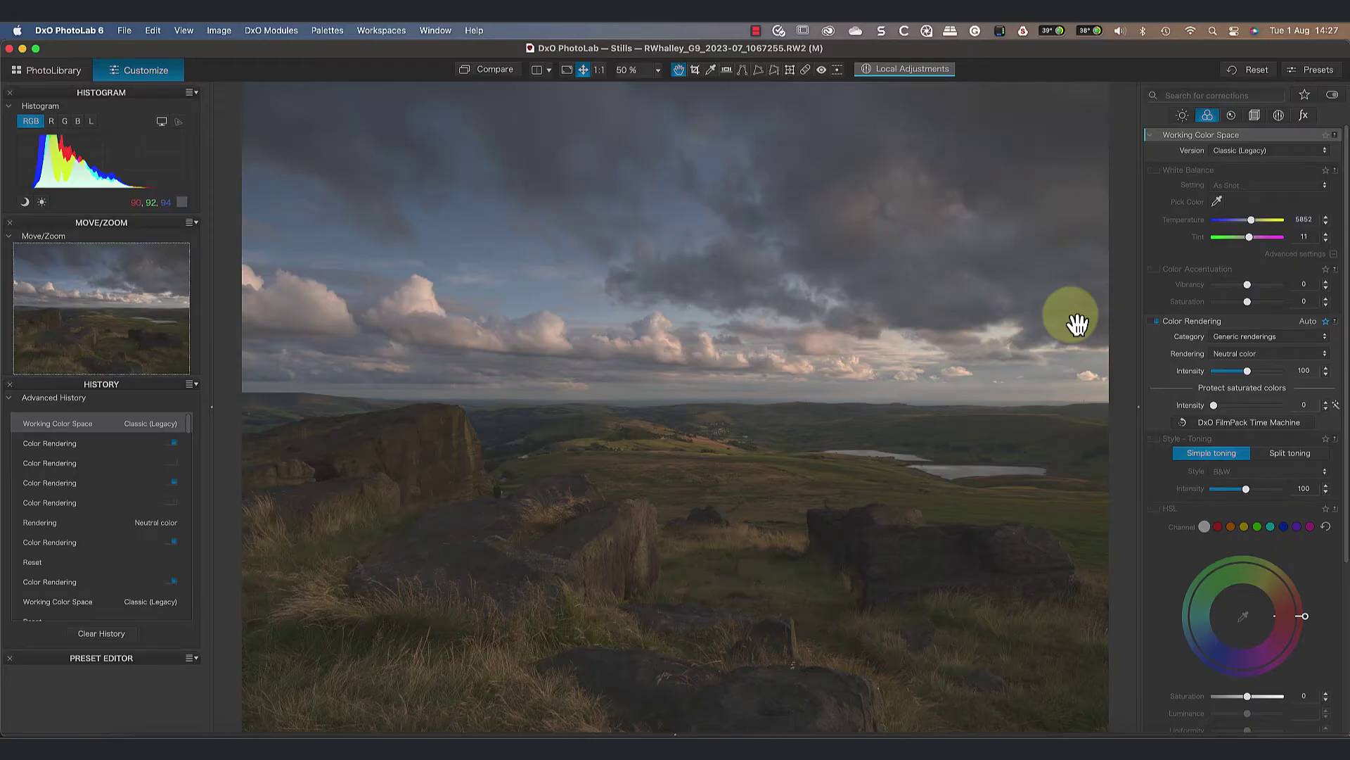
pyautogui.click(1156, 323)
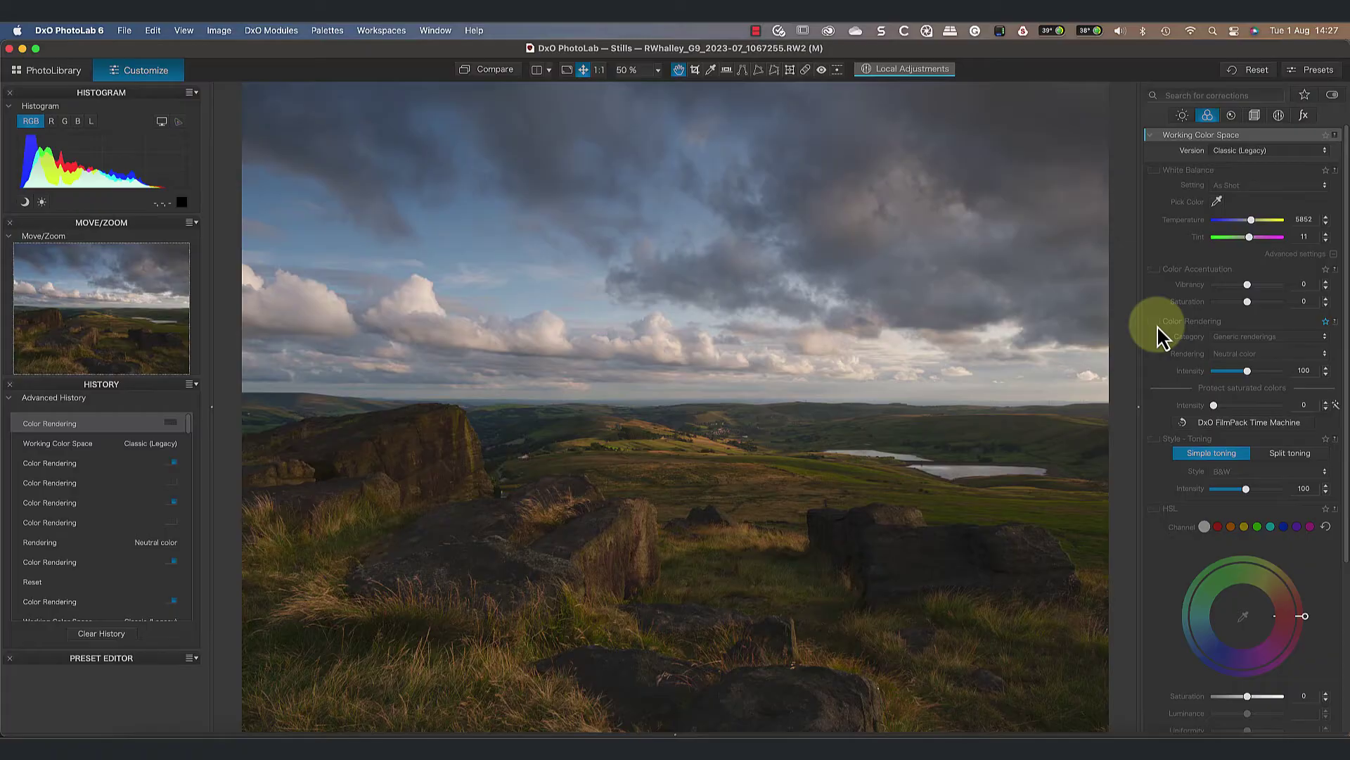
# - Apply the Neutral color, neutral tonality v2 rendering and compare it with rendering off
pyautogui.click(1157, 325)
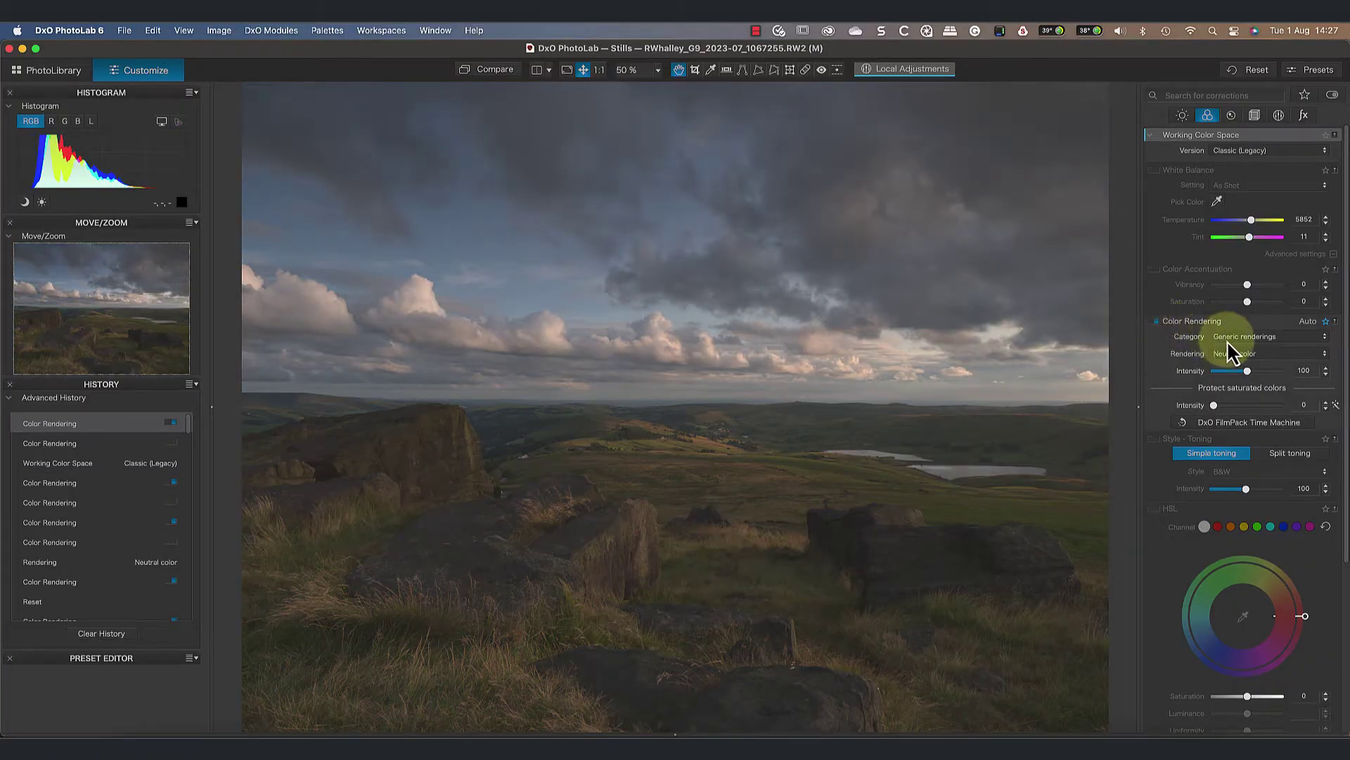
pyautogui.click(1235, 353)
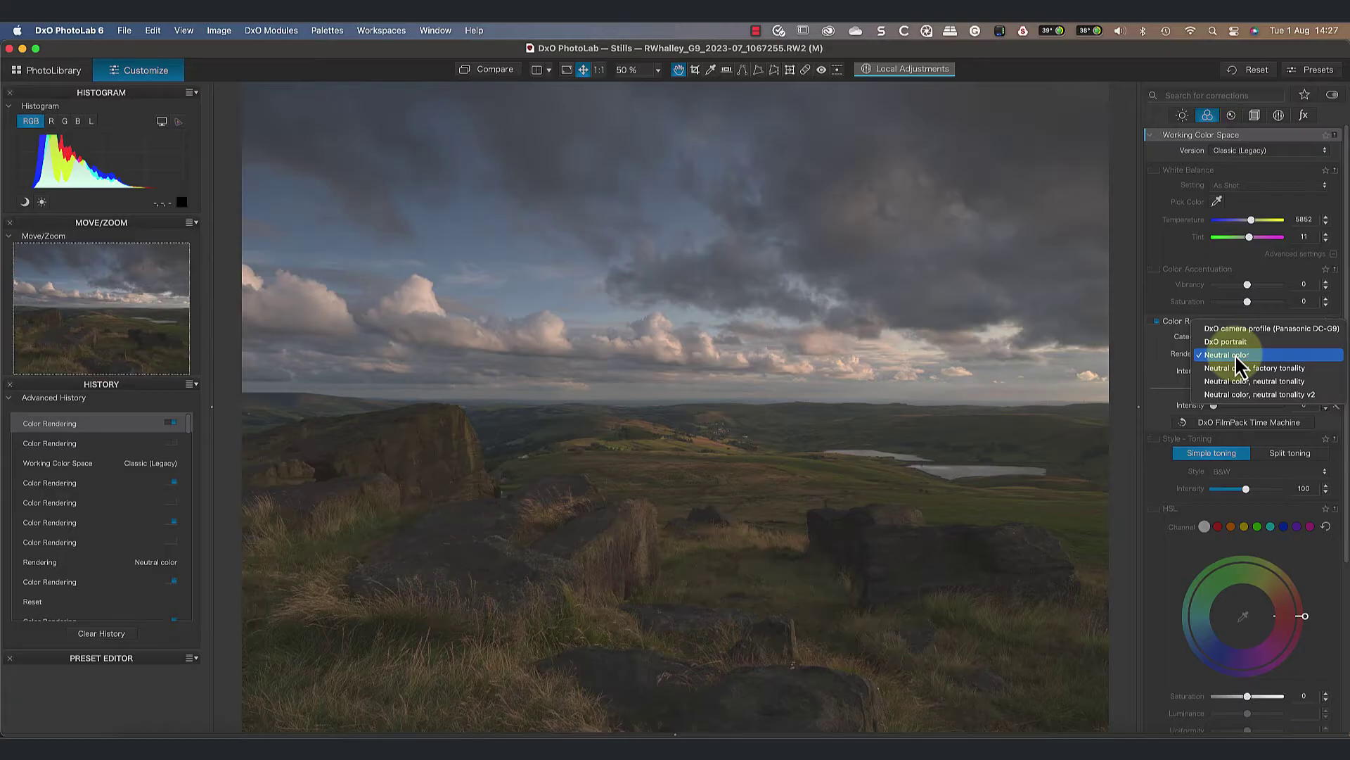
pyautogui.click(1241, 393)
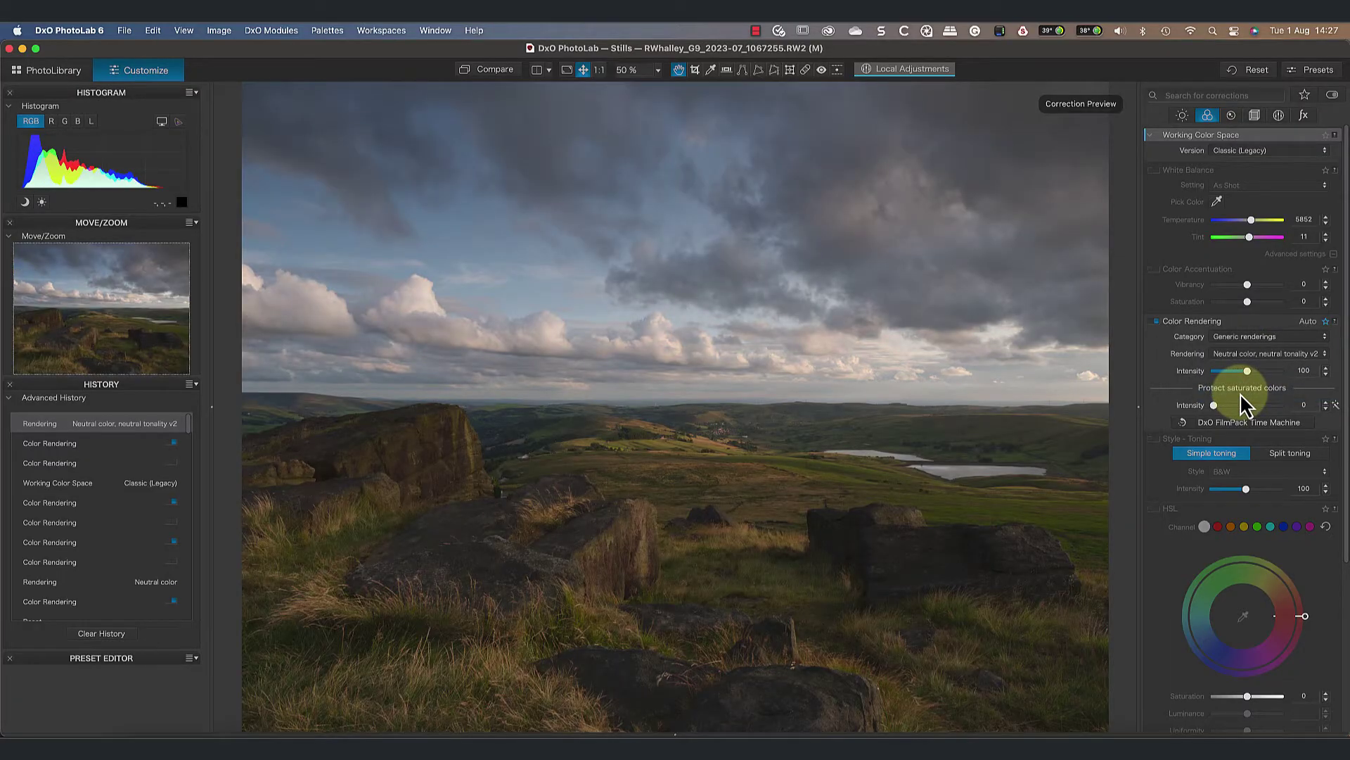
pyautogui.click(1155, 323)
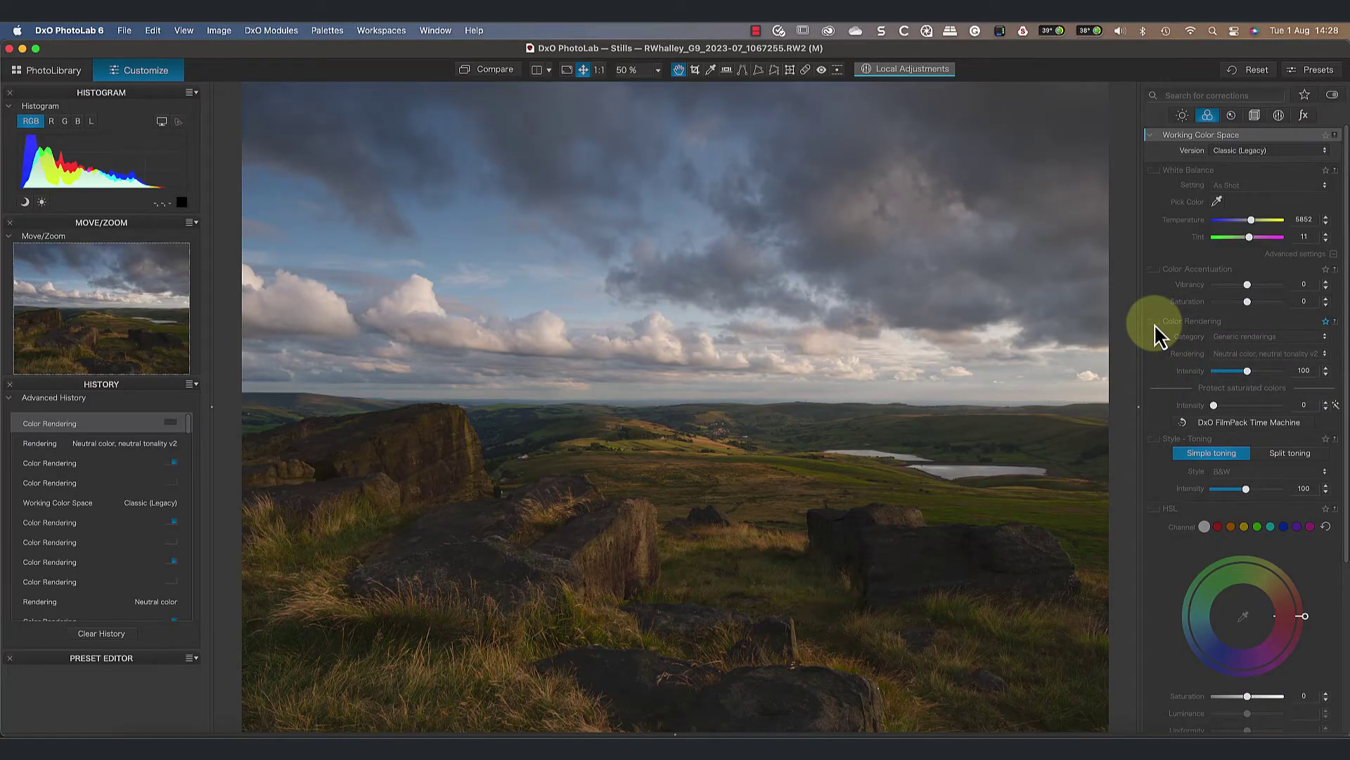
pyautogui.click(1154, 322)
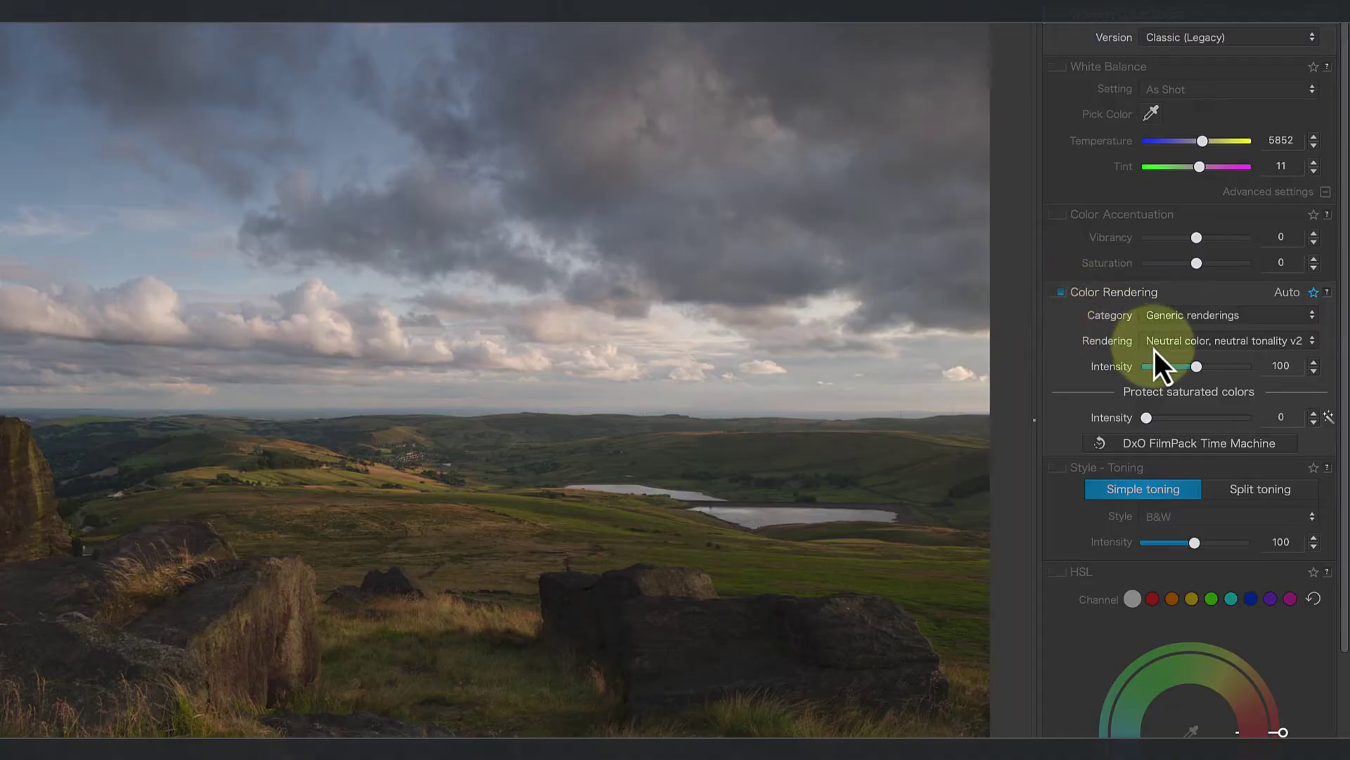
# - Switch to the DxO camera profile for Panasonic DC-G9 and compare it with rendering off
pyautogui.click(1155, 348)
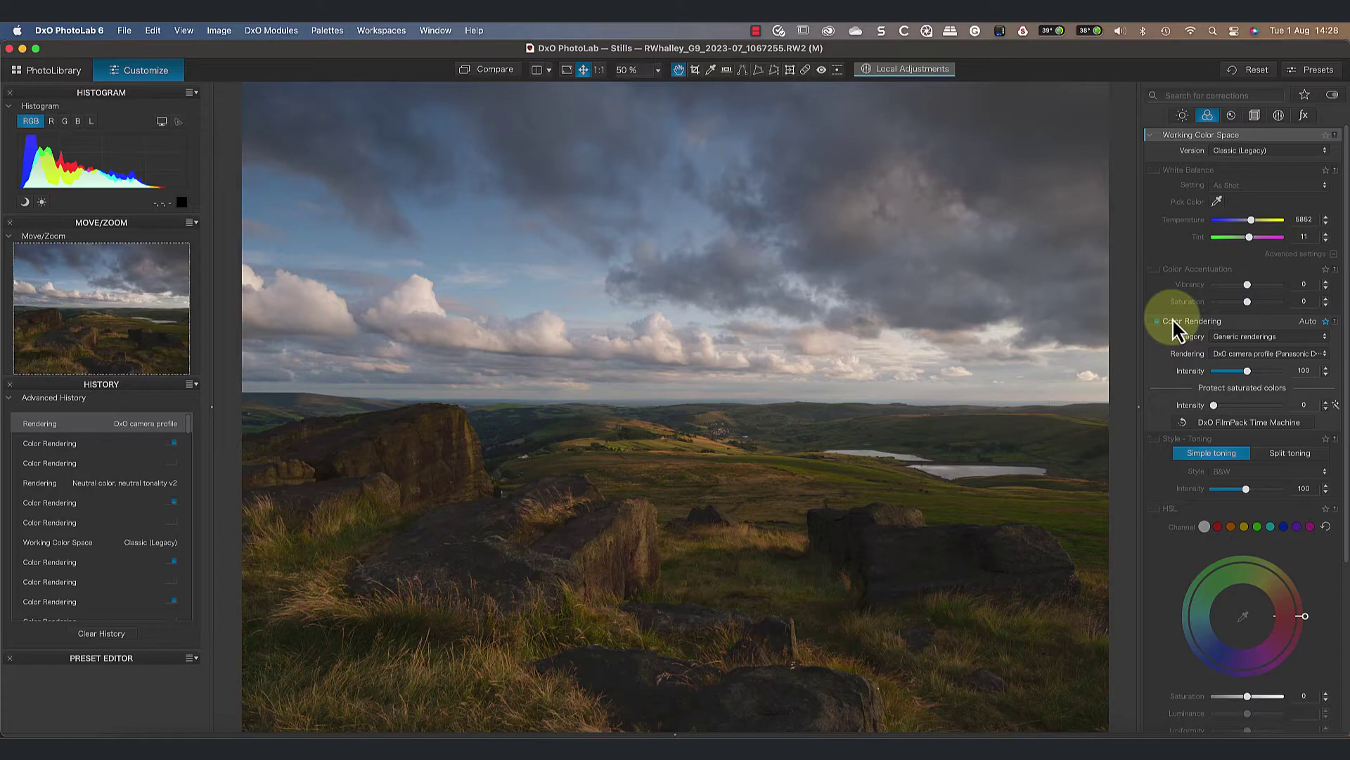
pyautogui.click(1156, 322)
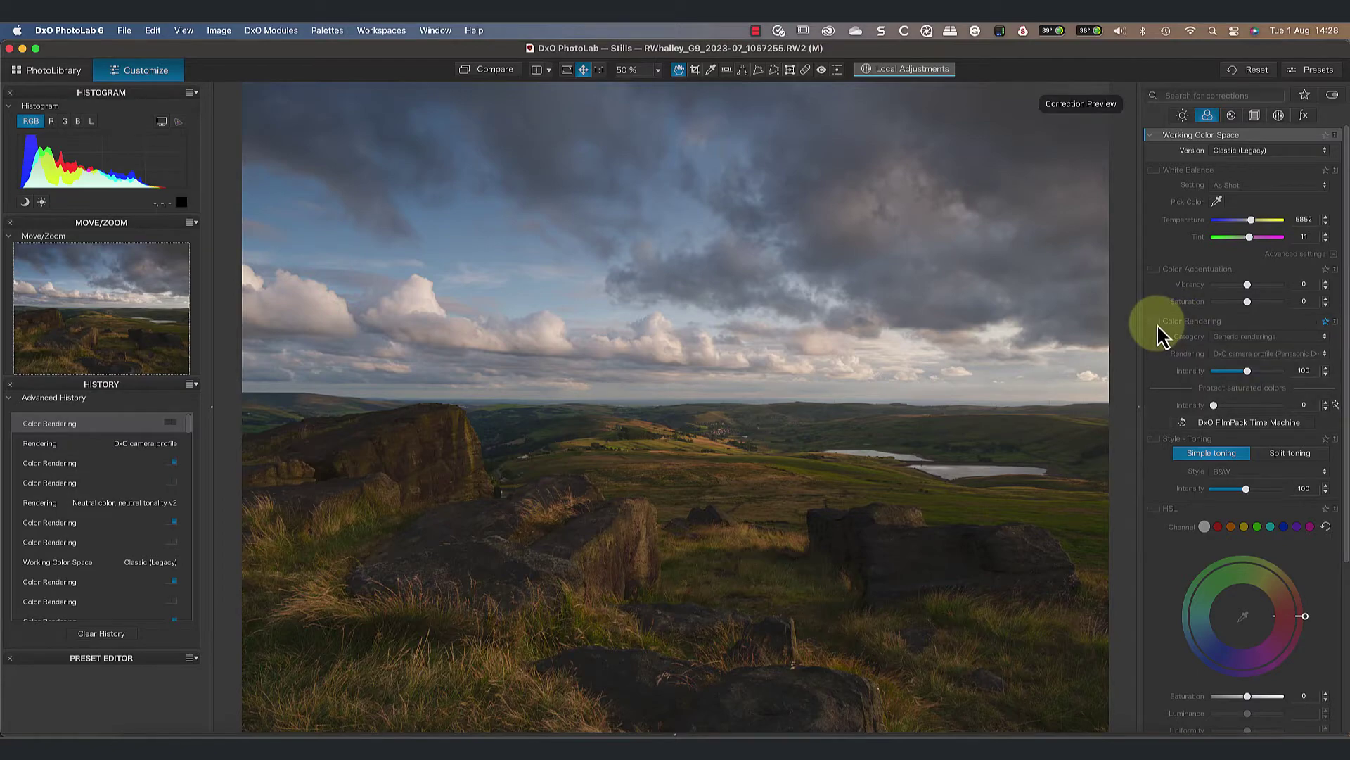
pyautogui.click(1157, 322)
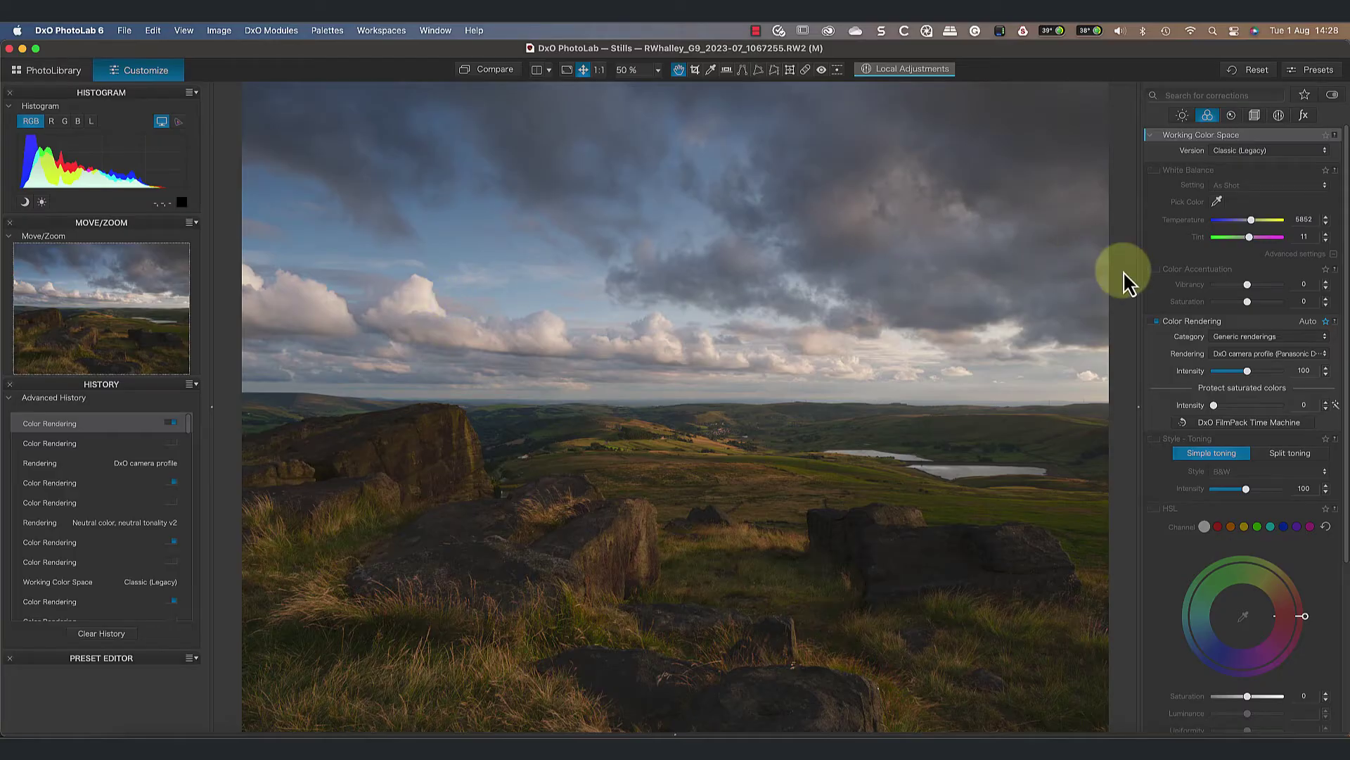
# - Enable Color Accentuation and raise Vibrancy to boost the photo's saturation
pyautogui.click(1156, 270)
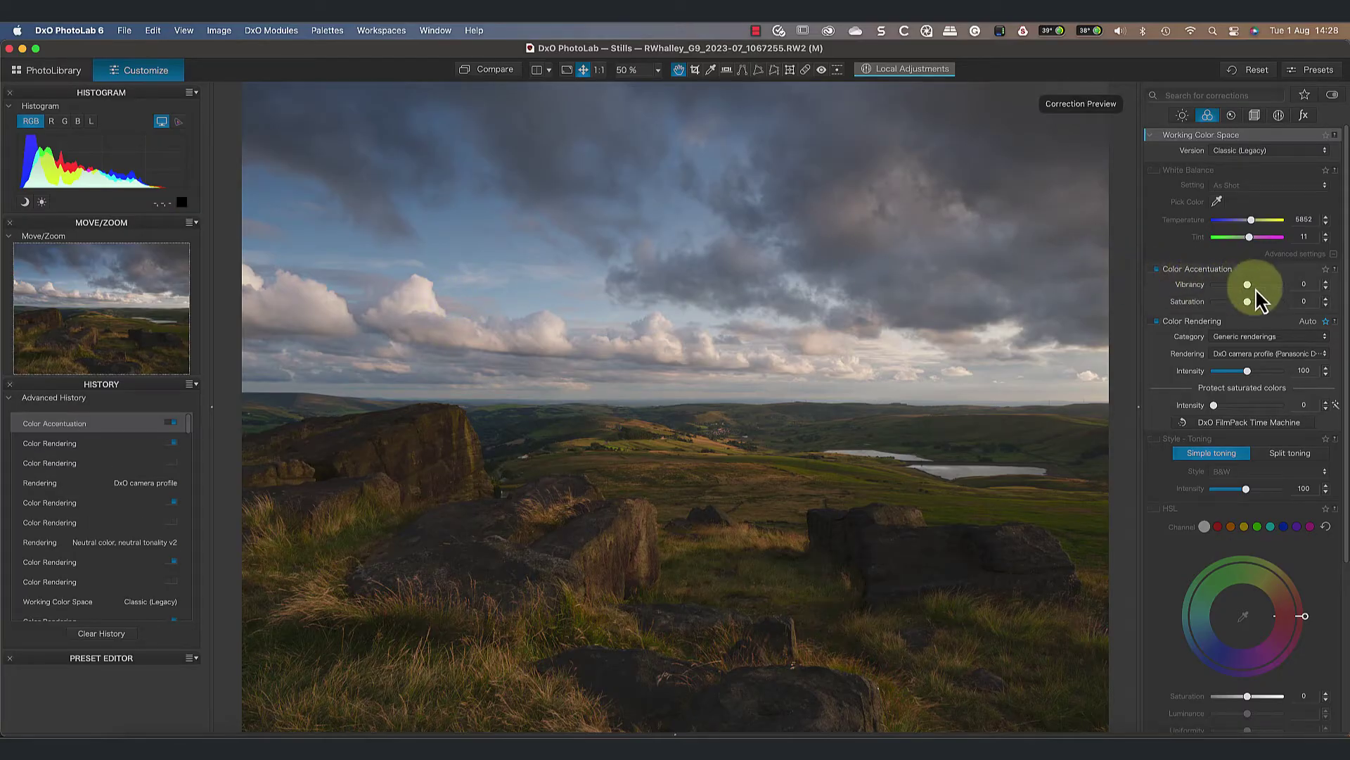
pyautogui.moveTo(1250, 286); pyautogui.dragTo(1290, 283)
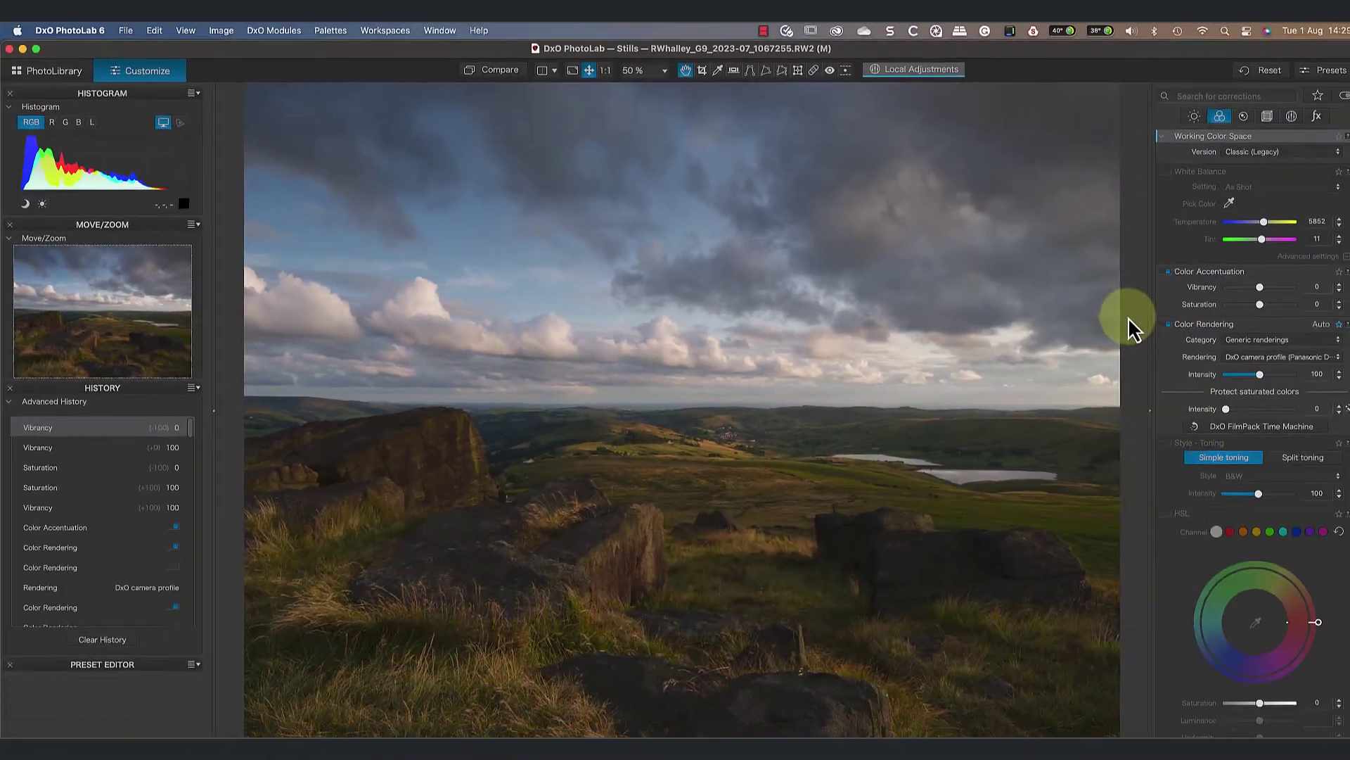
# - Enable soft proofing with the sRGB IEC61966-2.1 profile and acknowledge its warning
pyautogui.scroll(-5, 1231, 412)
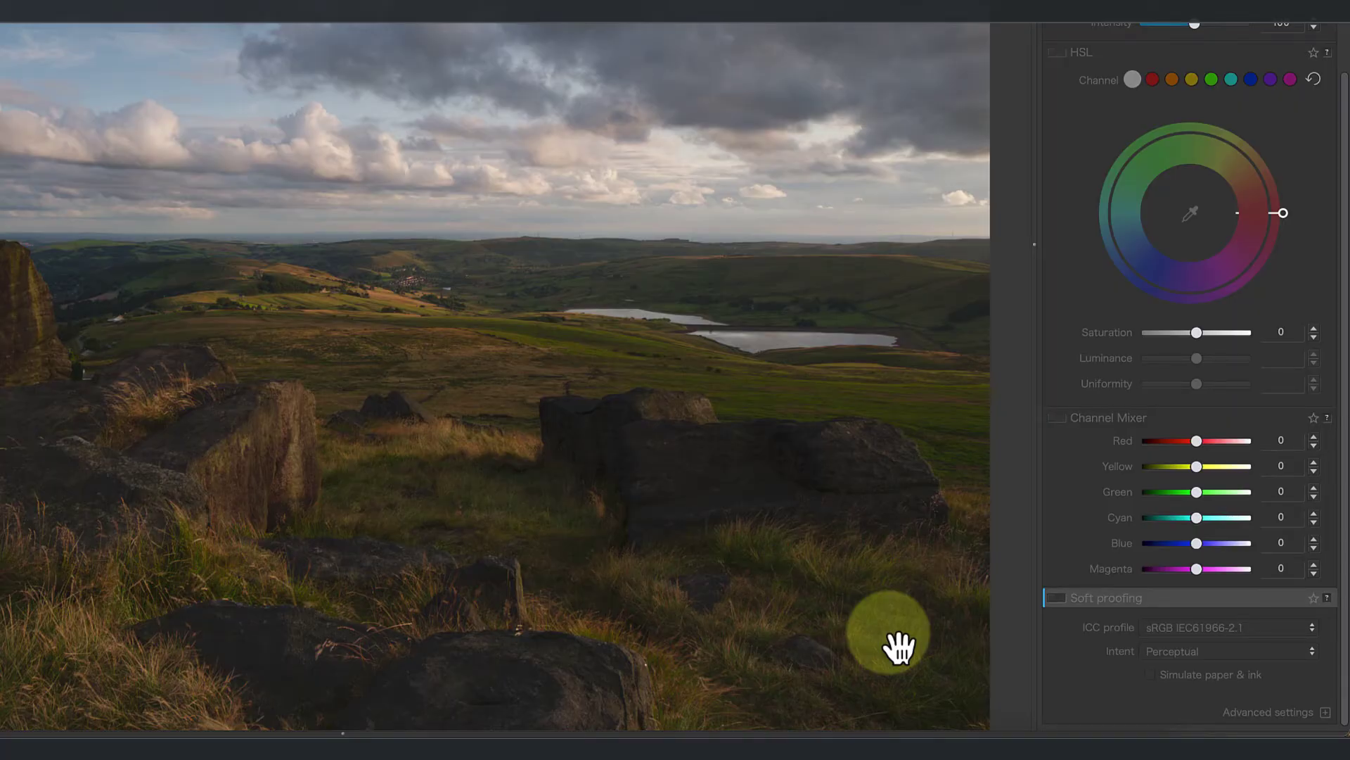
pyautogui.click(1057, 598)
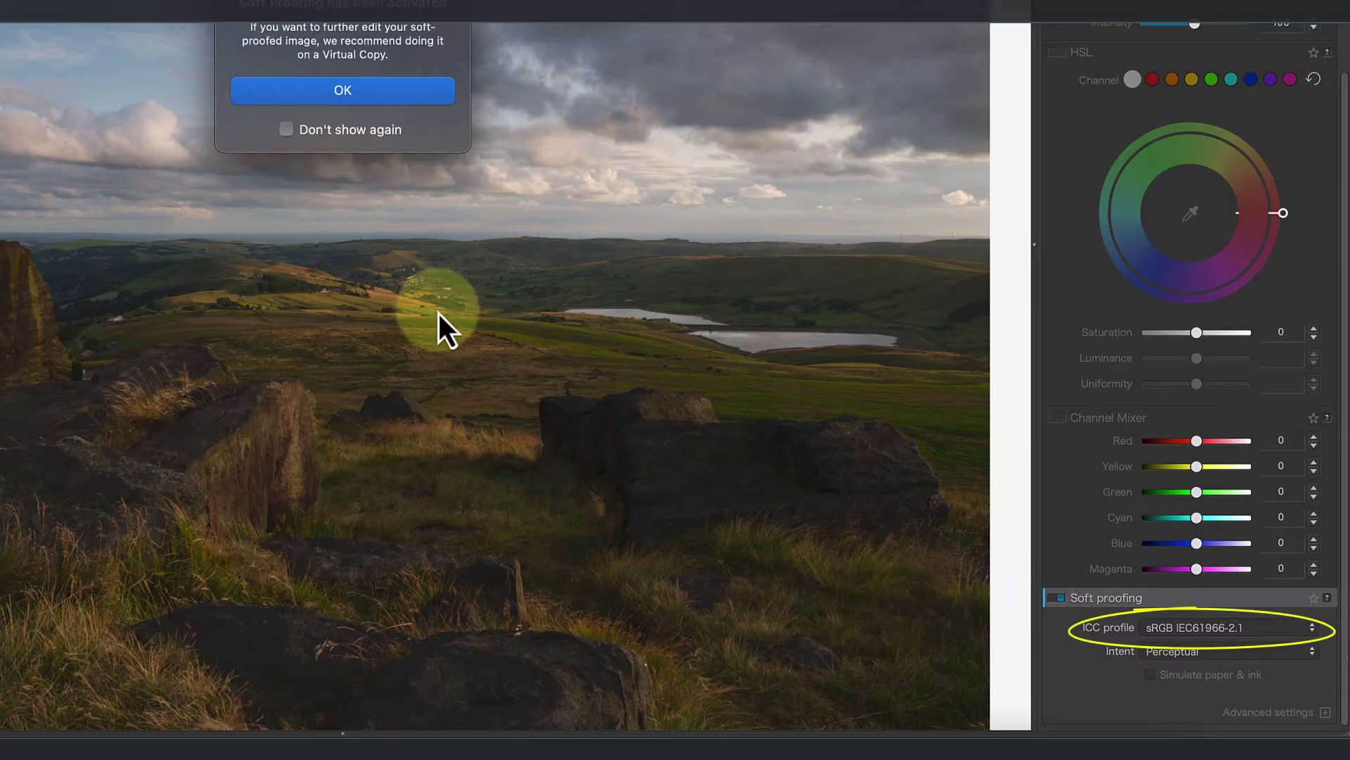
pyautogui.click(362, 102)
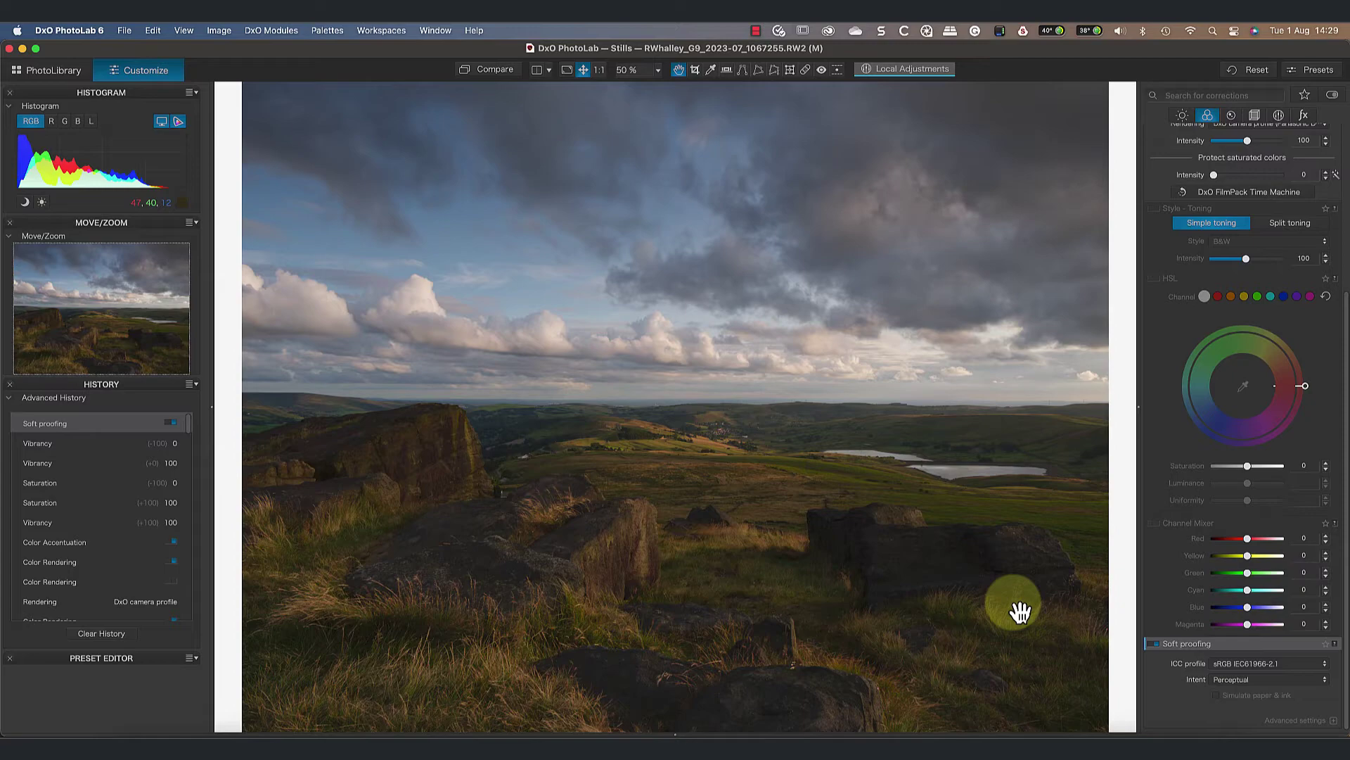
# - Soft-proof against the 1FS_NaturalSoftTextered Epson 3880 profile, showing out-of-gamut areas in red
pyautogui.click(1325, 665)
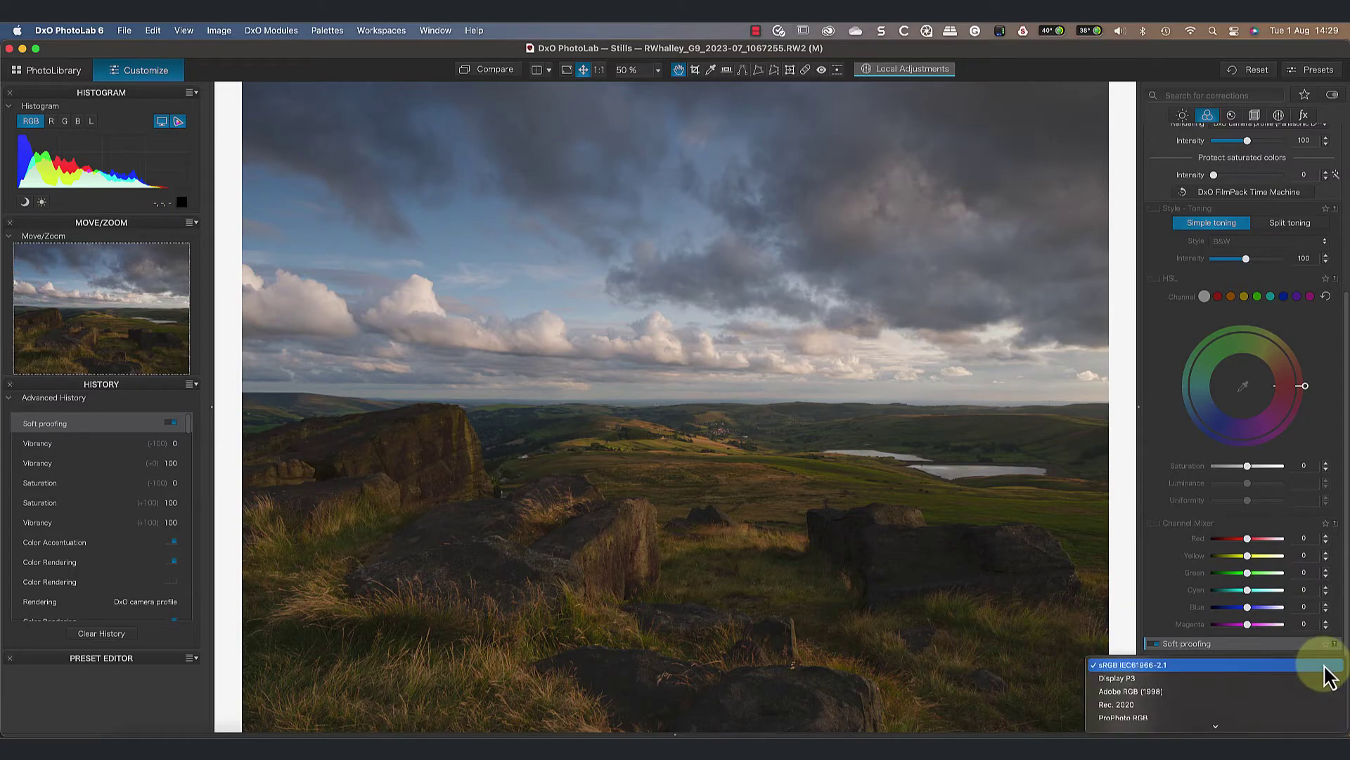
pyautogui.scroll(-3, 1325, 675)
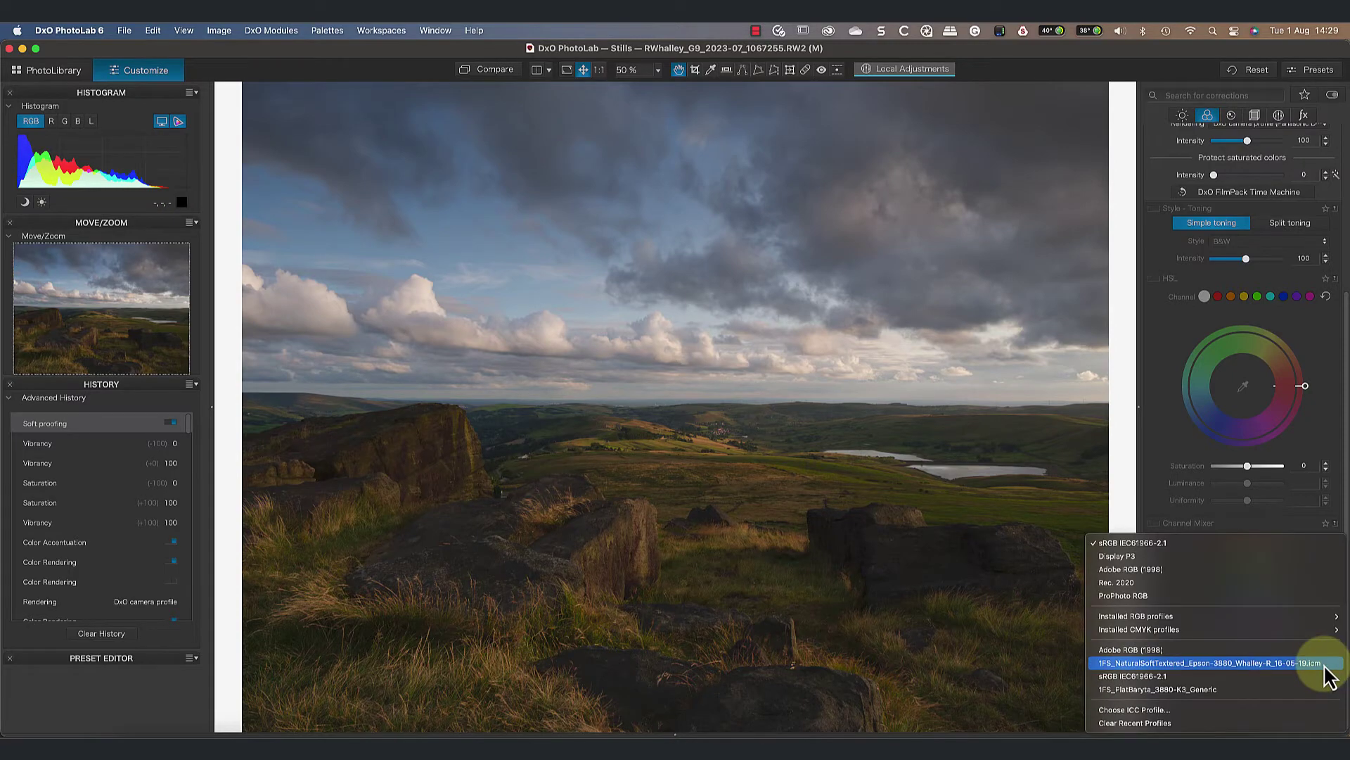
pyautogui.click(1280, 665)
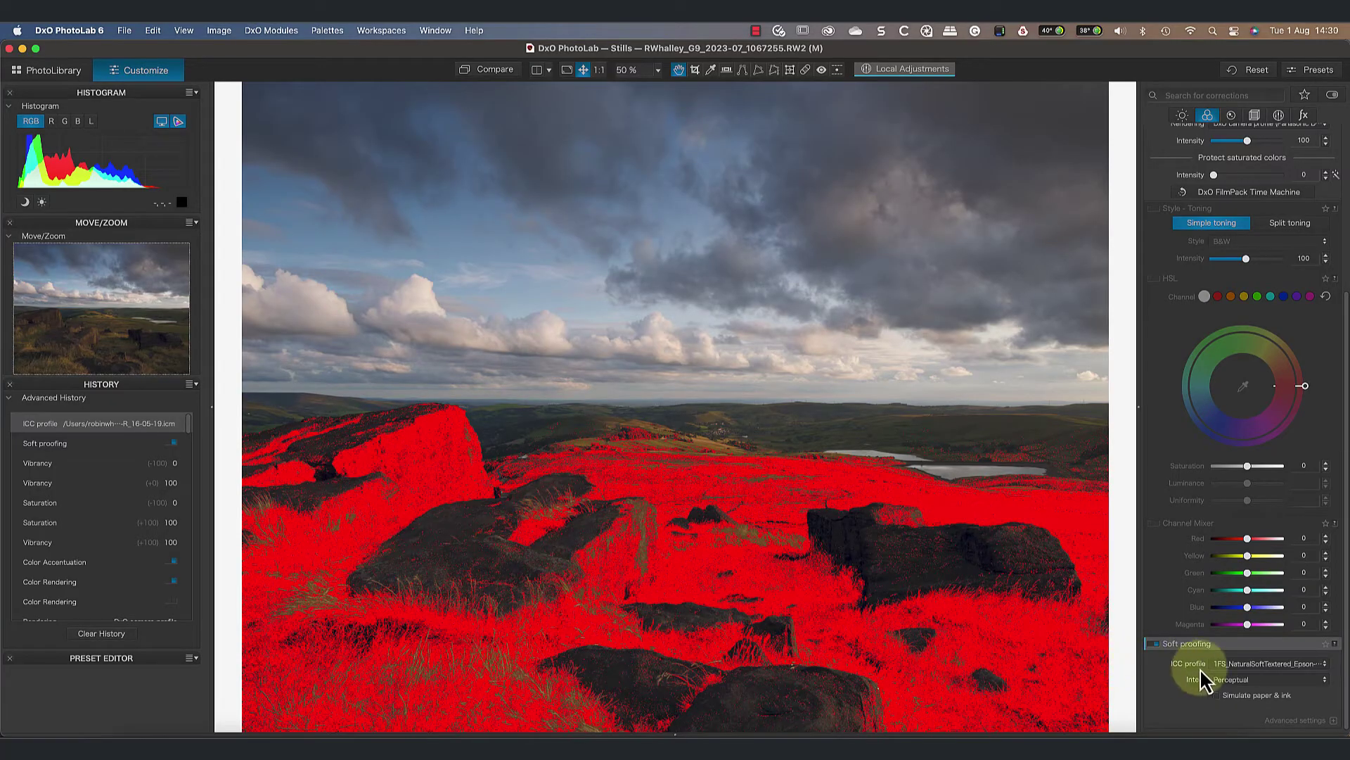
pyautogui.click(1325, 664)
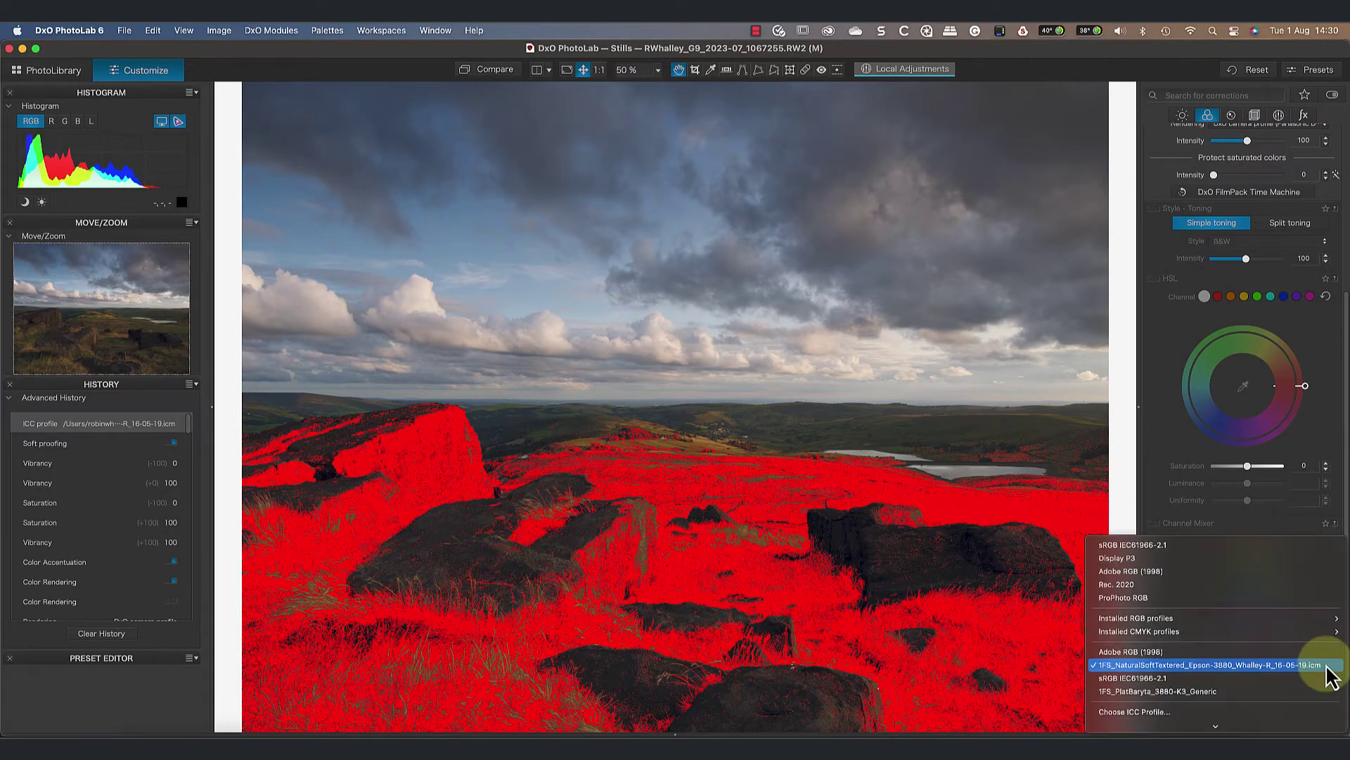
# - Proof against 1FS_PlatBaryta_3880-K3_Generic, then turn soft proofing off
pyautogui.click(1252, 690)
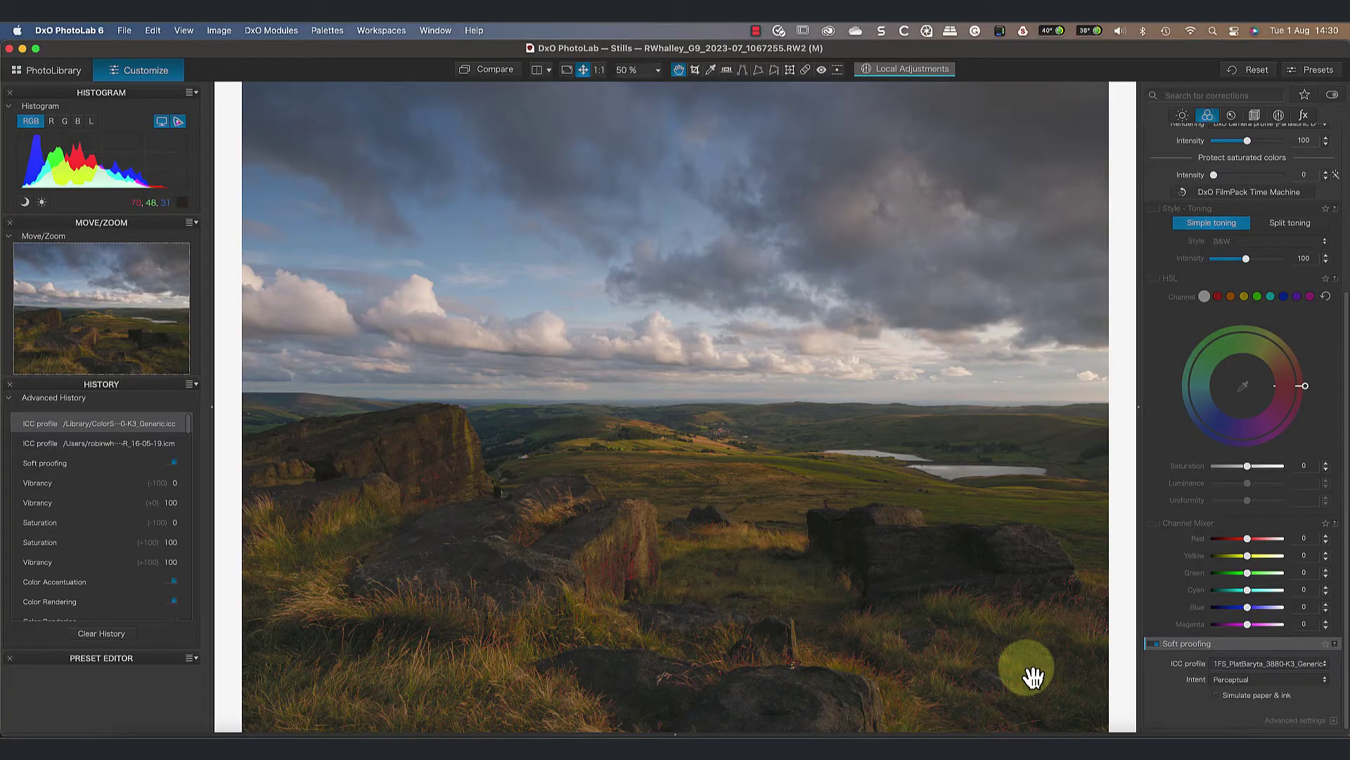
pyautogui.click(1154, 644)
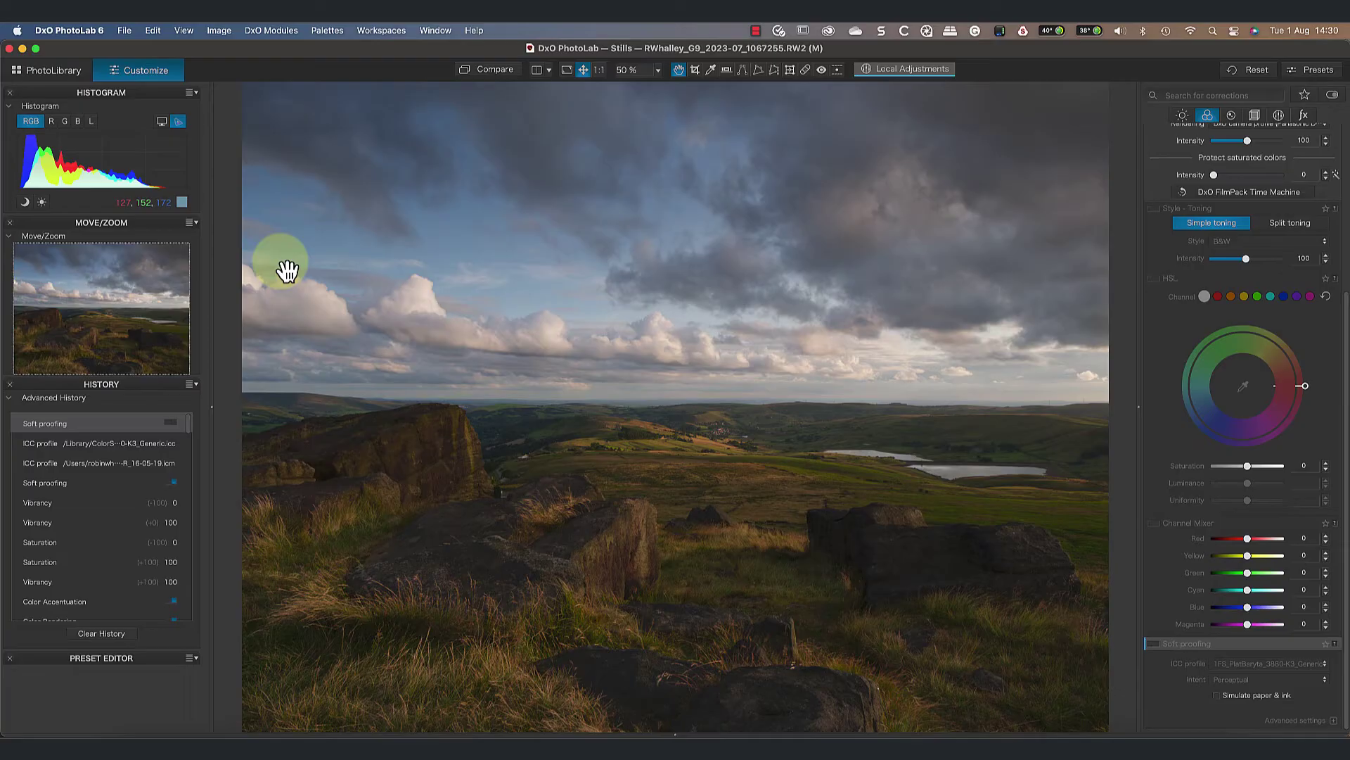
# - Show the shadow clipping warning and lower Selective Tone Blacks to about -47
pyautogui.click(25, 202)
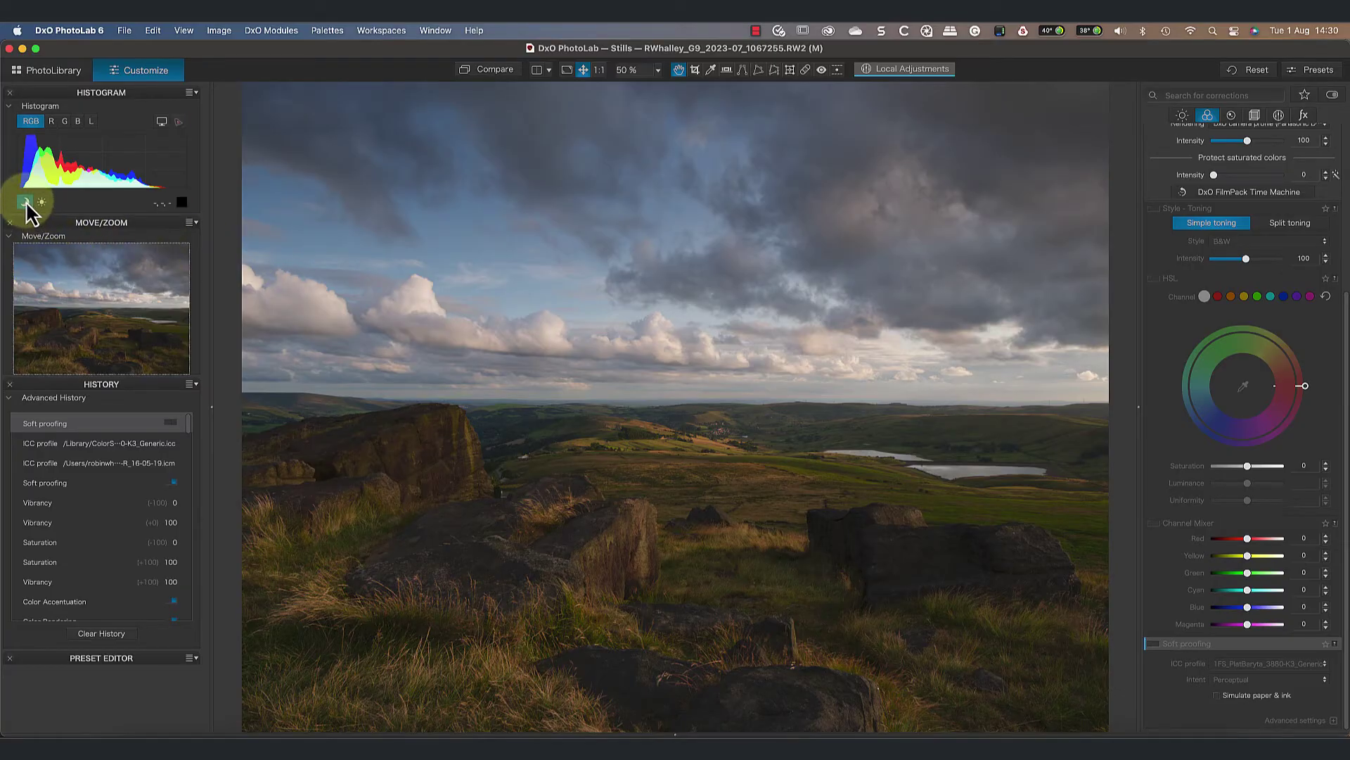
pyautogui.click(1248, 335)
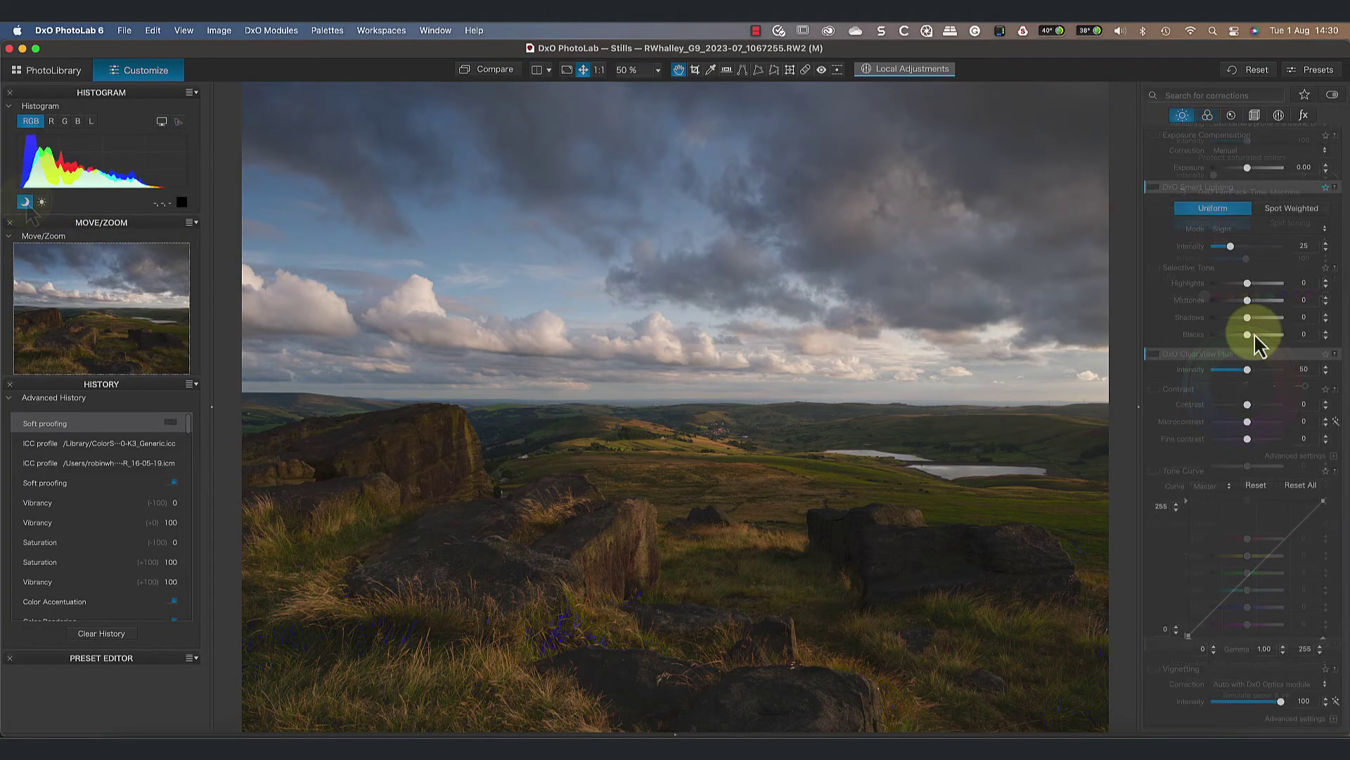
pyautogui.moveTo(1249, 336); pyautogui.dragTo(1231, 337)
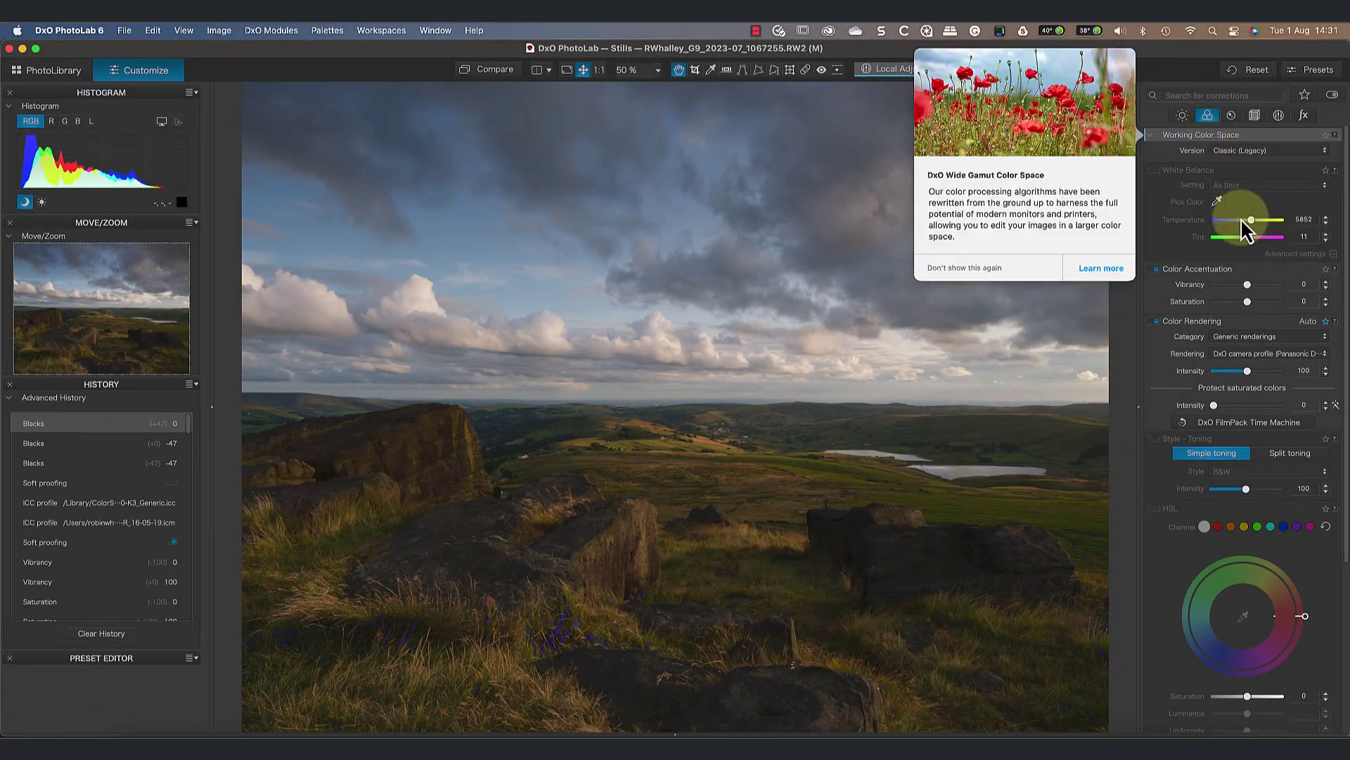
# - Dismiss the Wide Gamut note and pick Generic Neutral color as the rendering
pyautogui.click(1245, 228)
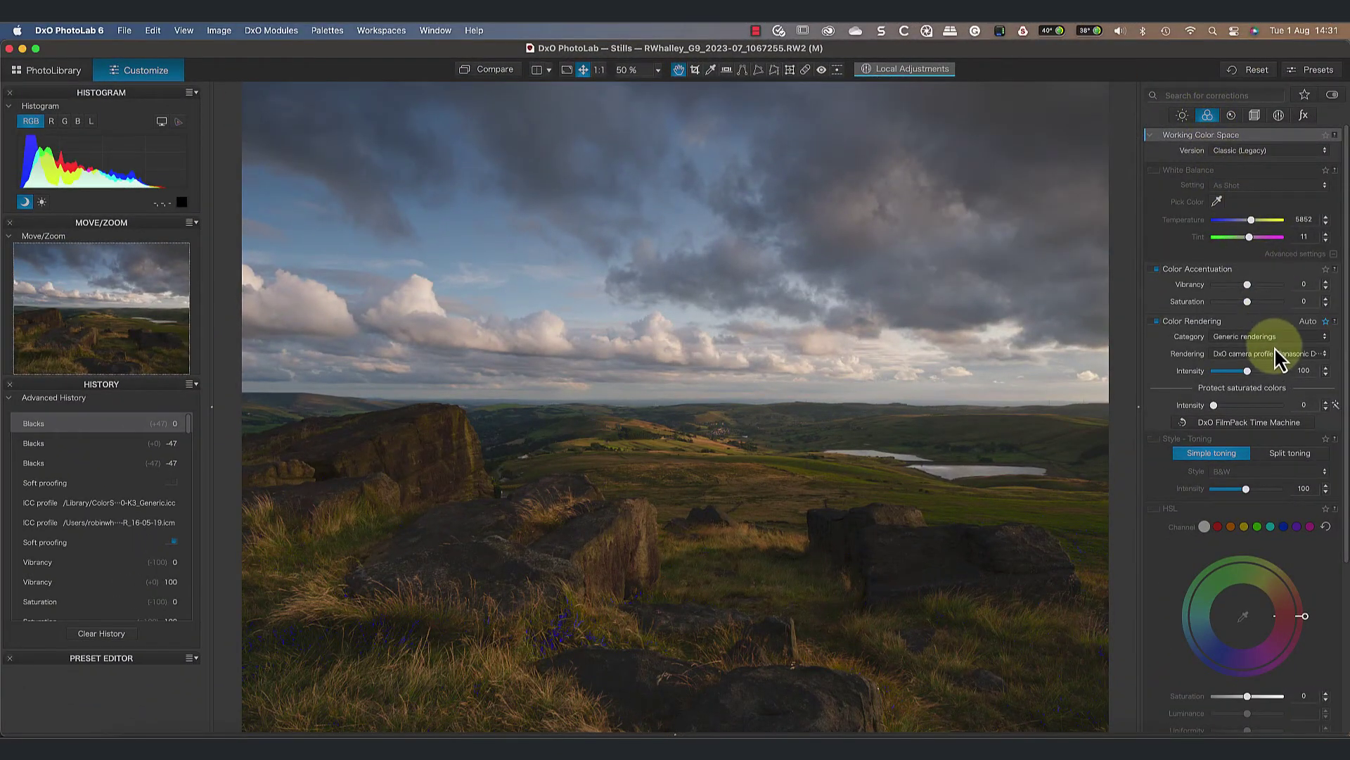
pyautogui.click(1278, 353)
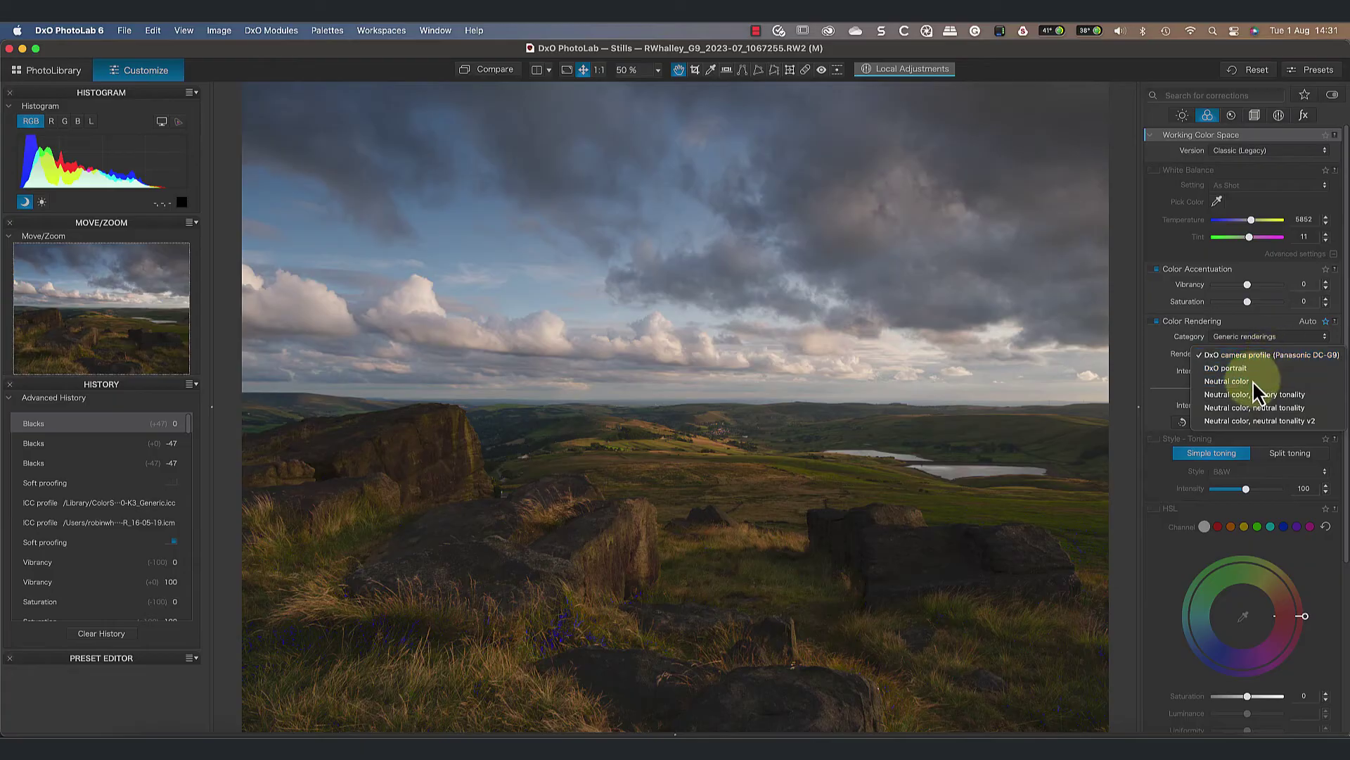
pyautogui.click(1254, 381)
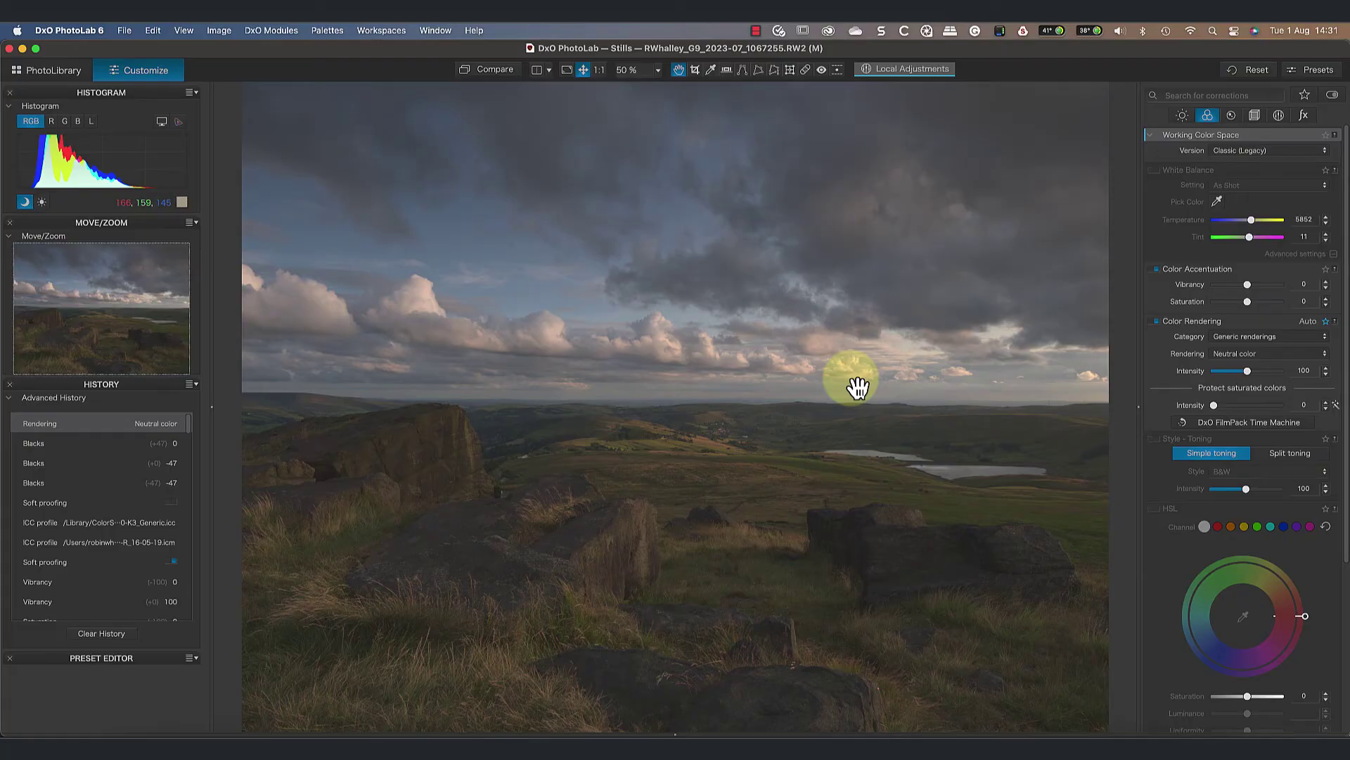
# - Set Blacks -20, Highlights 33, Midtones 35, Shadows 21, Contrast 19 and Vibrancy 34
pyautogui.click(1182, 115)
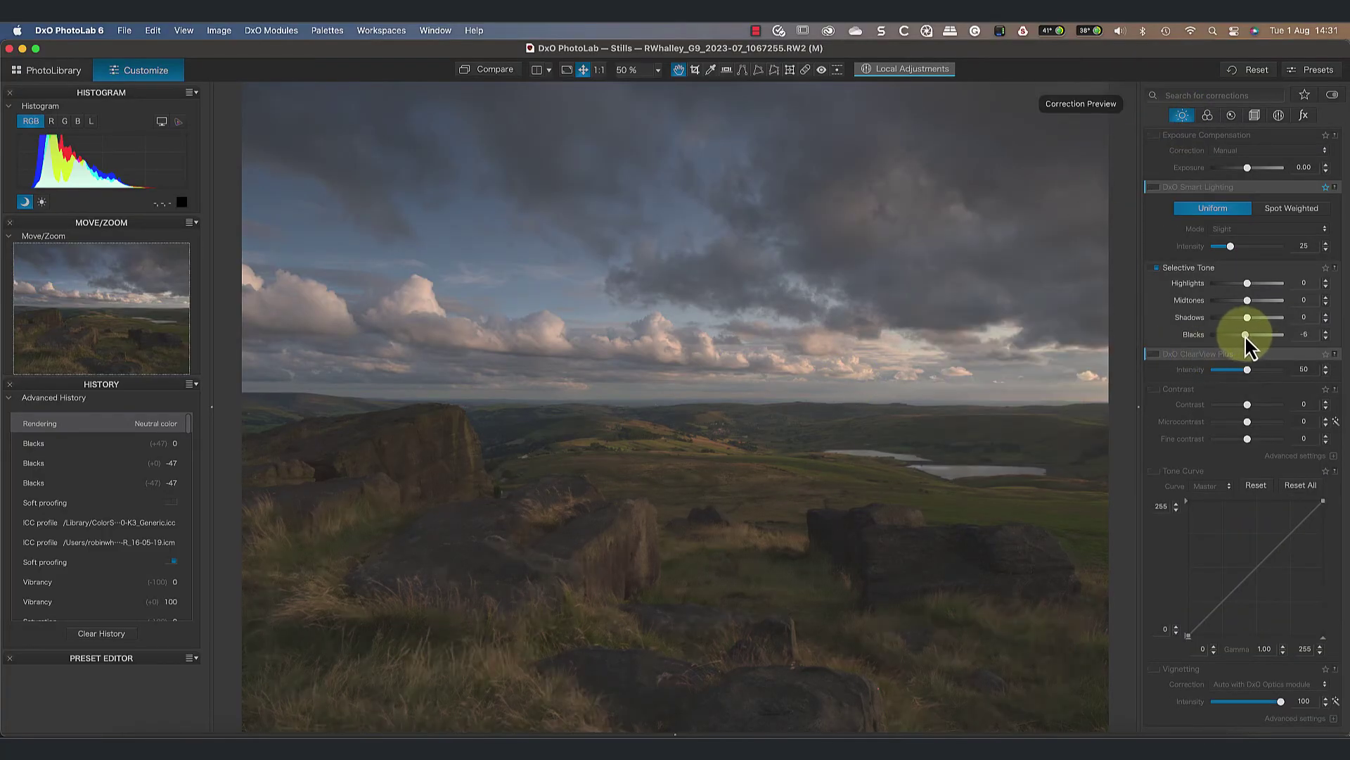
pyautogui.moveTo(1246, 338); pyautogui.dragTo(1240, 336)
pyautogui.moveTo(1247, 283); pyautogui.dragTo(1254, 320)
pyautogui.moveTo(1247, 404); pyautogui.dragTo(1252, 402)
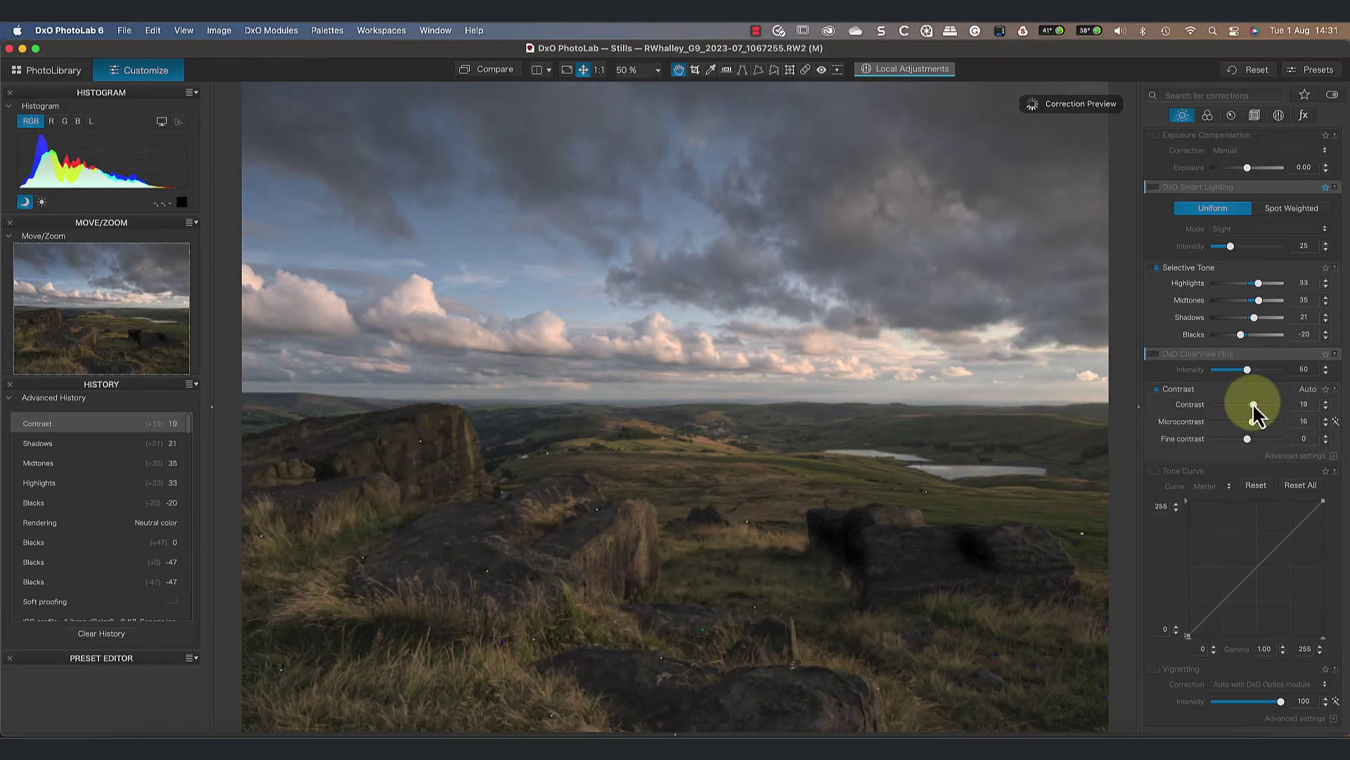
pyautogui.moveTo(1247, 284); pyautogui.dragTo(1259, 284)
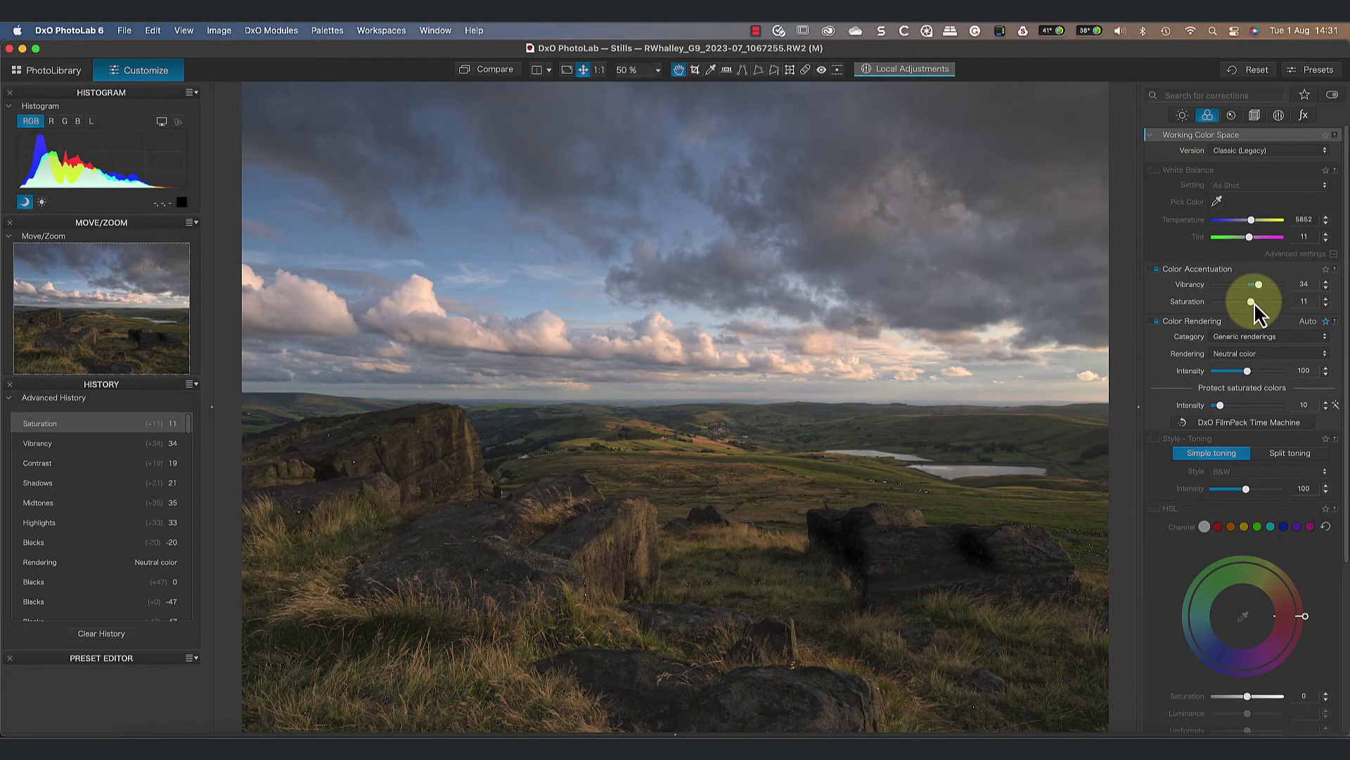
# - Set the moorland photo's rendering to the DxO camera profile for the Panasonic DC-G9
pyautogui.click(1273, 354)
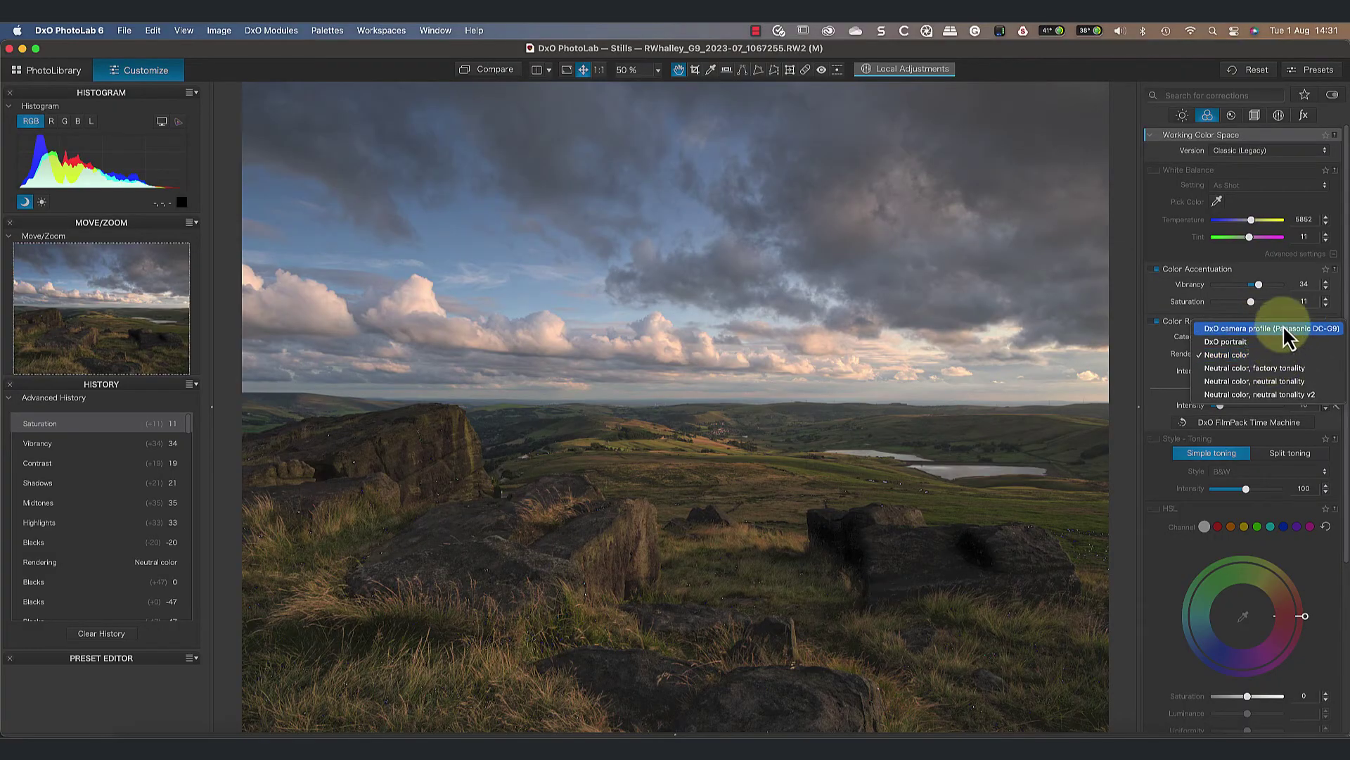
pyautogui.click(1283, 330)
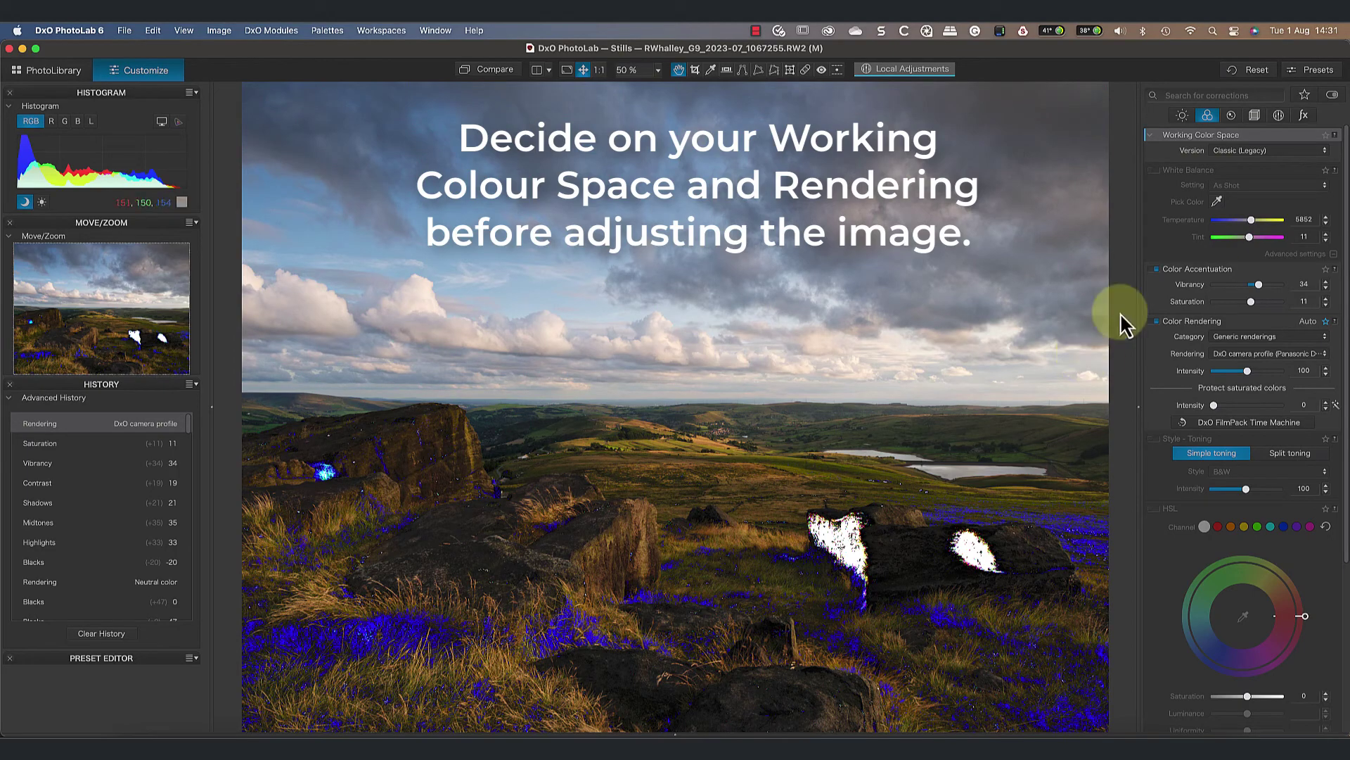
# - Reset the pier photo's corrections, then use Classic (Legacy) working colour space with rendering intensity 160
pyautogui.click(1258, 70)
pyautogui.click(1029, 334)
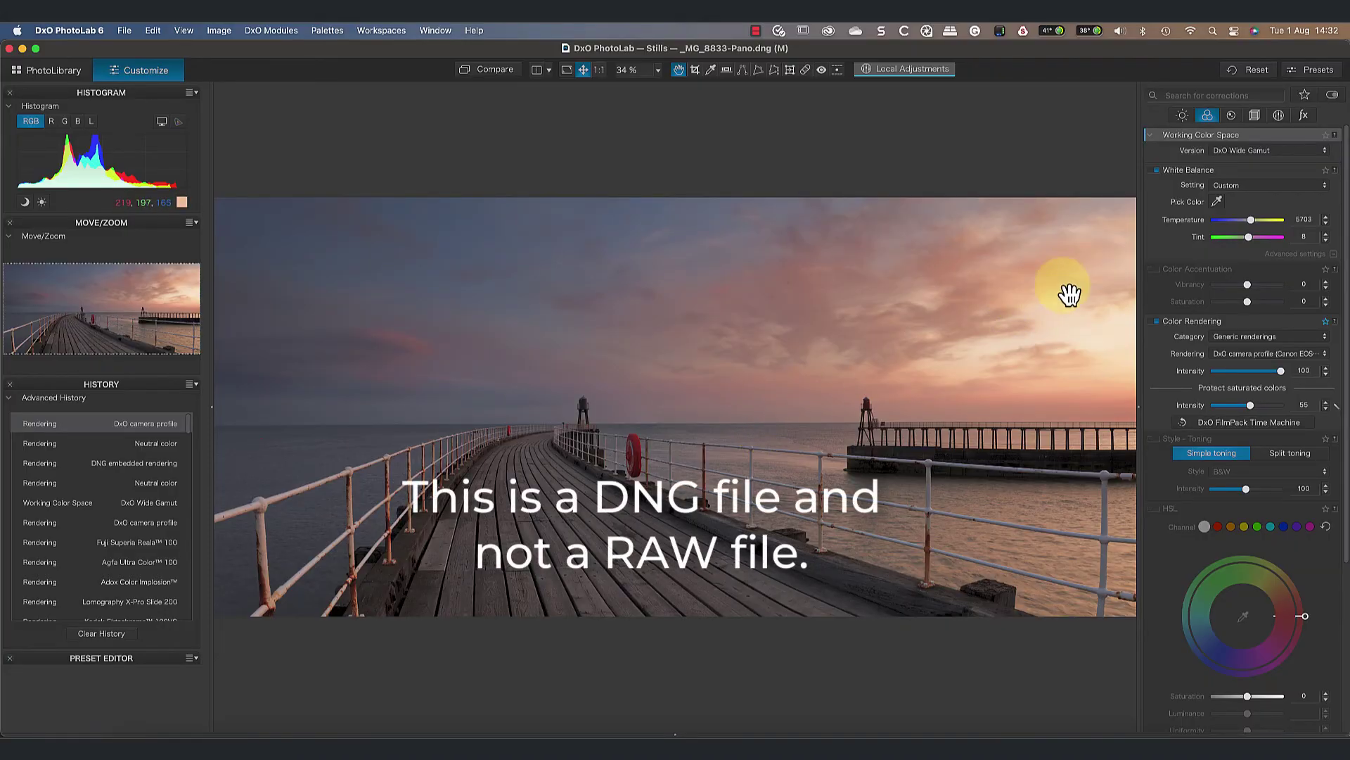
pyautogui.click(1239, 161)
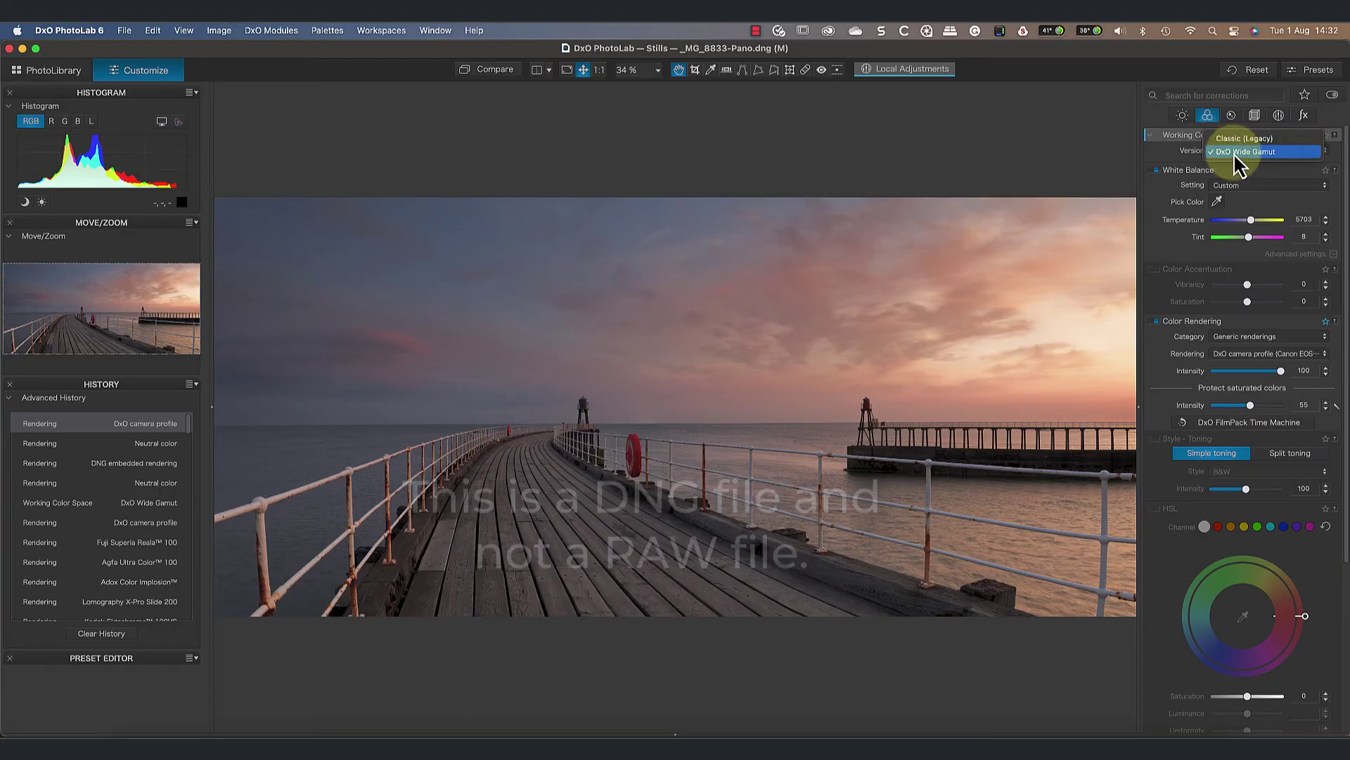
pyautogui.click(1236, 142)
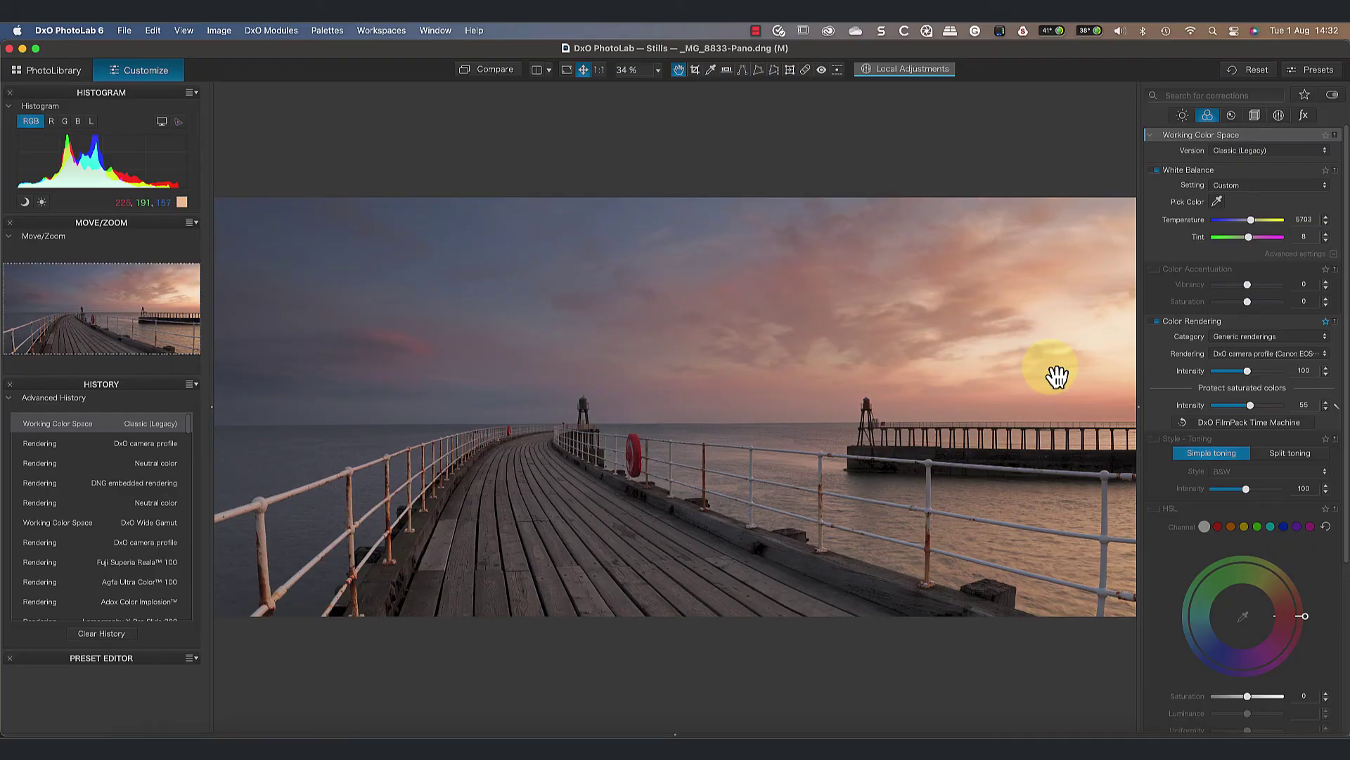
pyautogui.moveTo(1247, 371); pyautogui.dragTo(1275, 378)
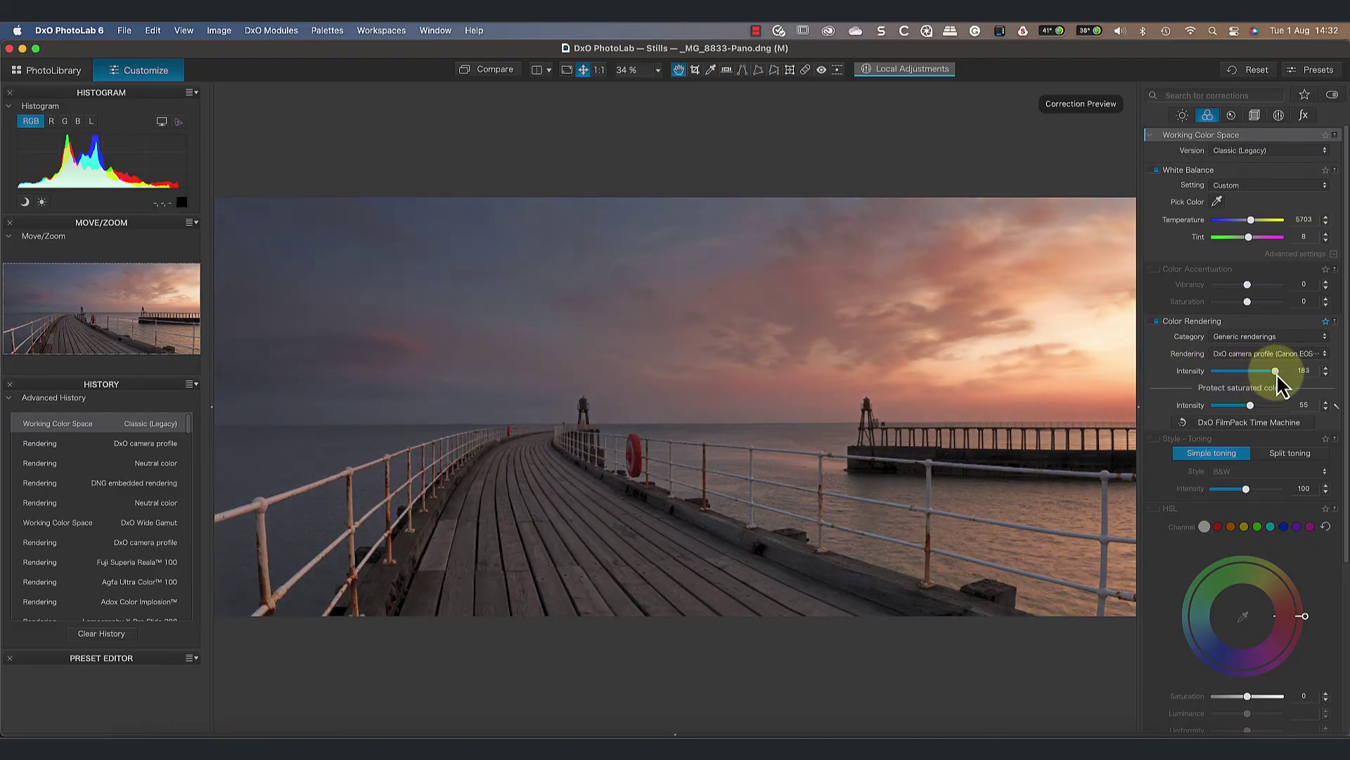
# - Try DxO Wide Gamut with a weaker rendering intensity, then return to Classic (Legacy) at 100
pyautogui.click(1240, 150)
pyautogui.click(1240, 168)
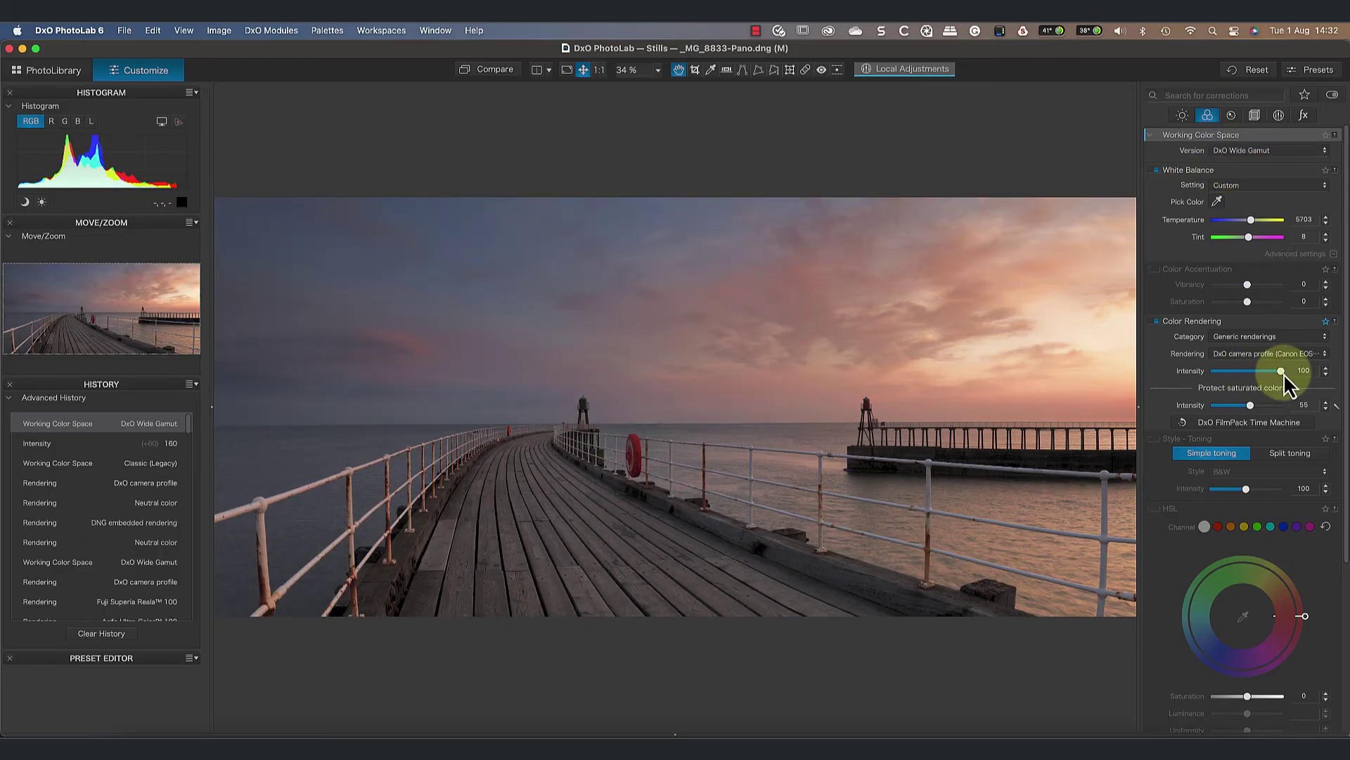
pyautogui.moveTo(1281, 372)
pyautogui.mouseDown()
pyautogui.moveTo(1252, 374)
pyautogui.moveTo(1294, 372)
pyautogui.mouseUp()
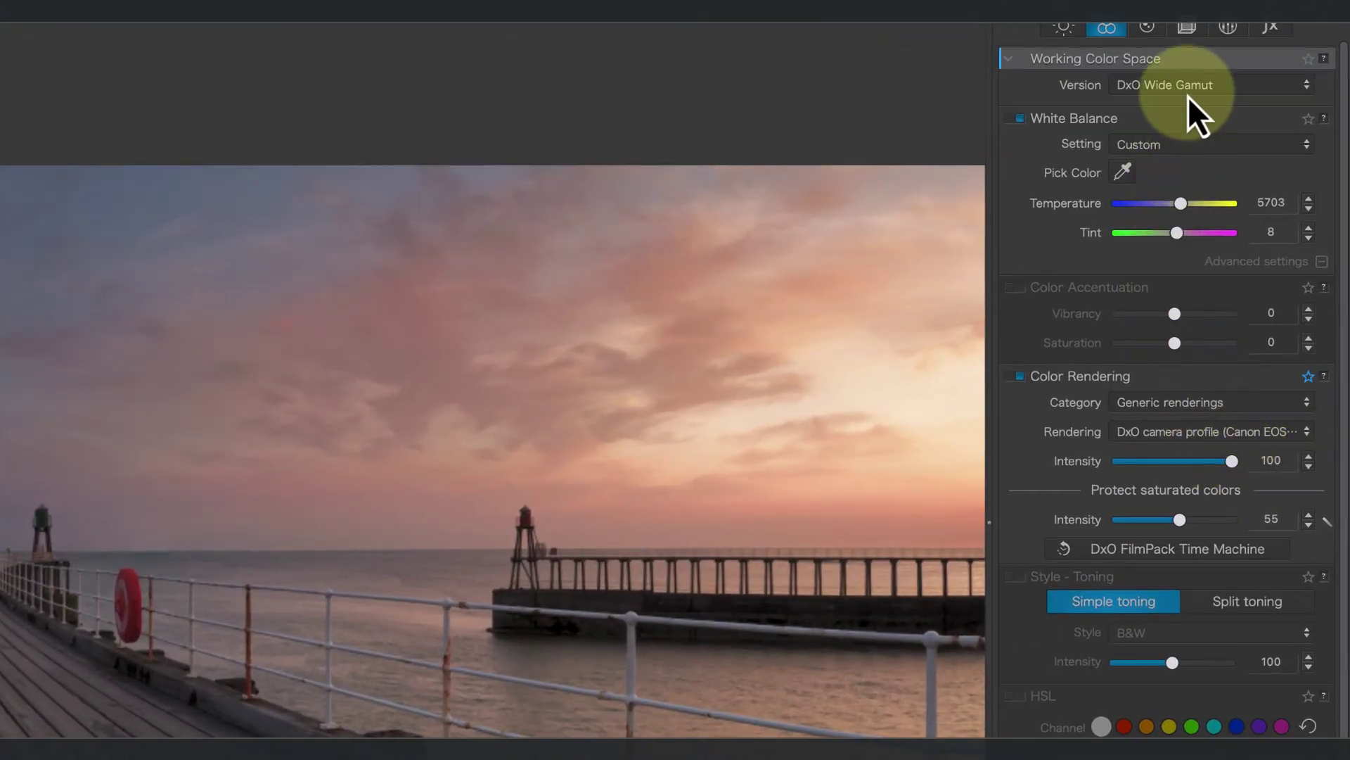
pyautogui.click(1188, 91)
pyautogui.click(1195, 76)
# - Apply the DNG embedded rendering and raise its intensity to 125
pyautogui.click(1219, 434)
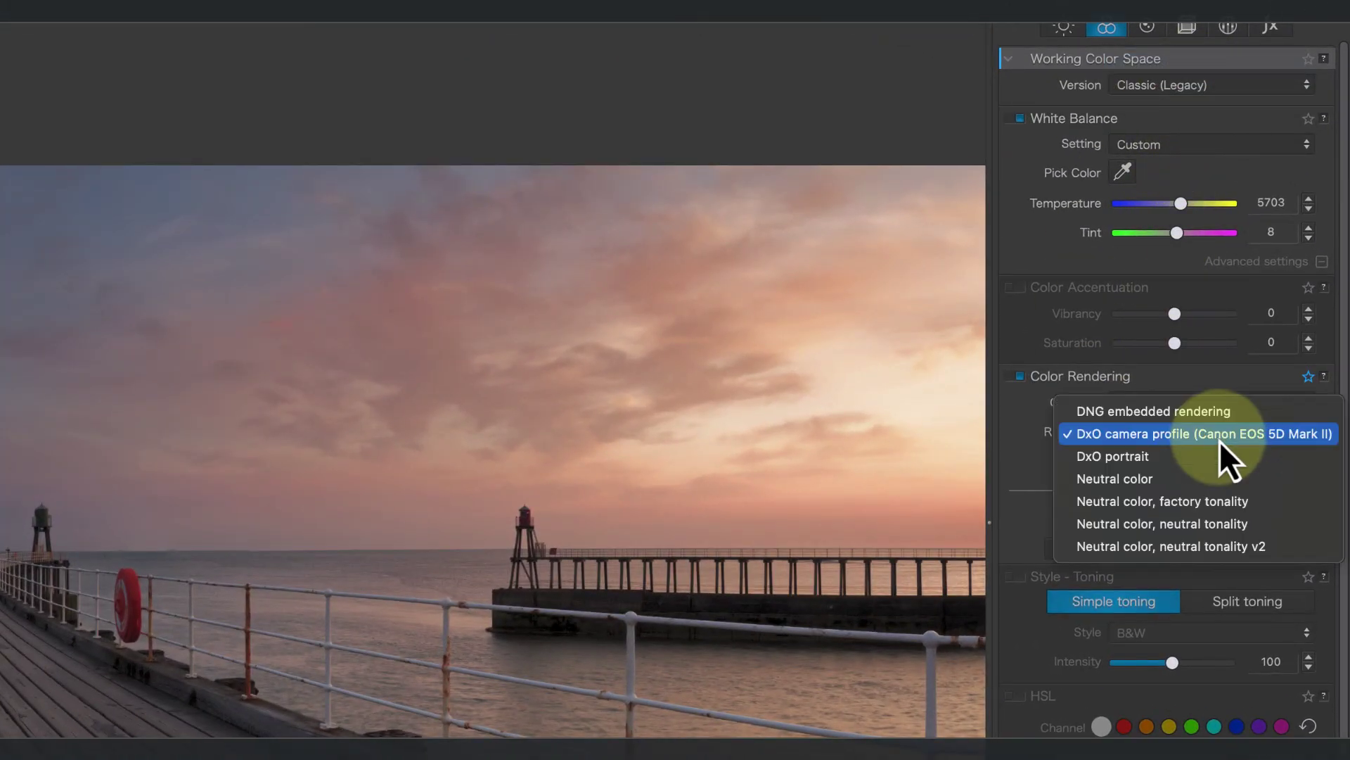
pyautogui.click(1209, 412)
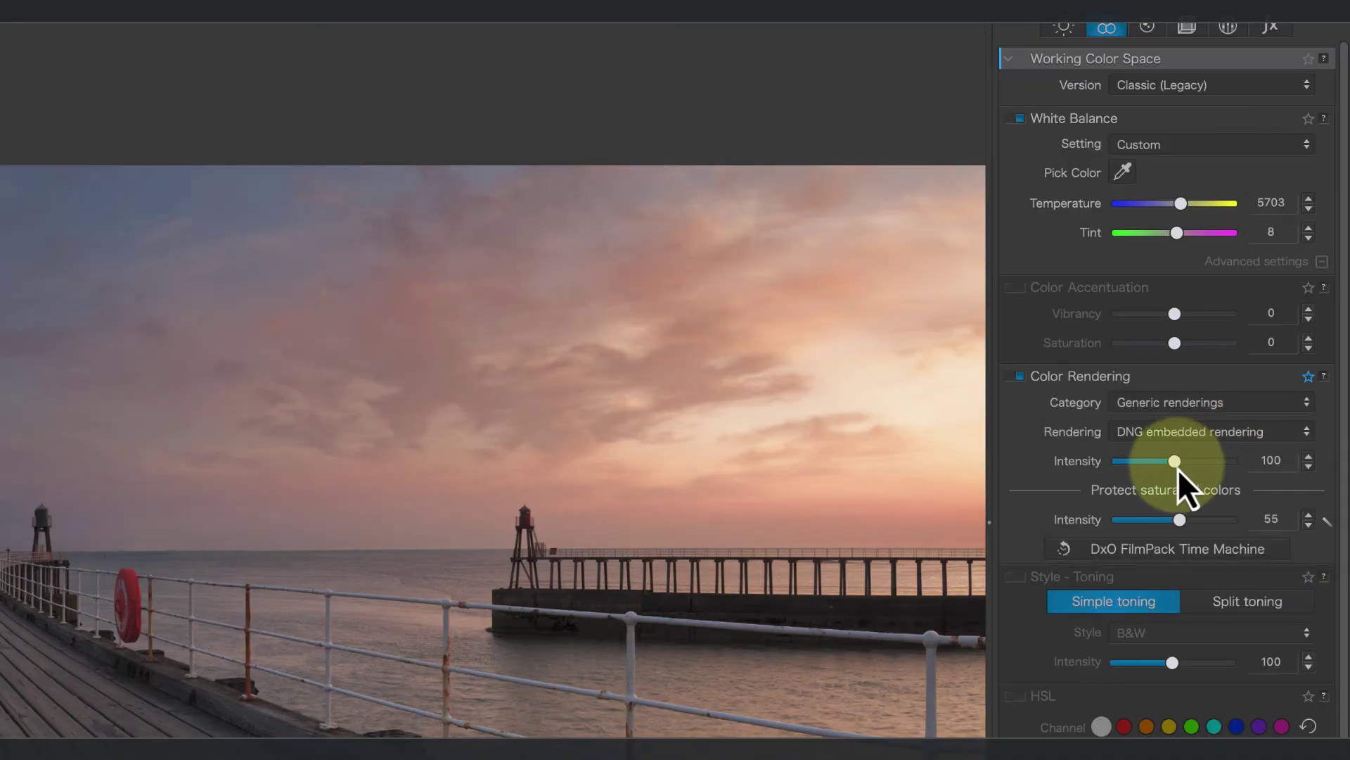
pyautogui.moveTo(1176, 462)
pyautogui.mouseDown()
pyautogui.moveTo(1215, 464)
pyautogui.moveTo(1189, 462)
pyautogui.mouseUp()
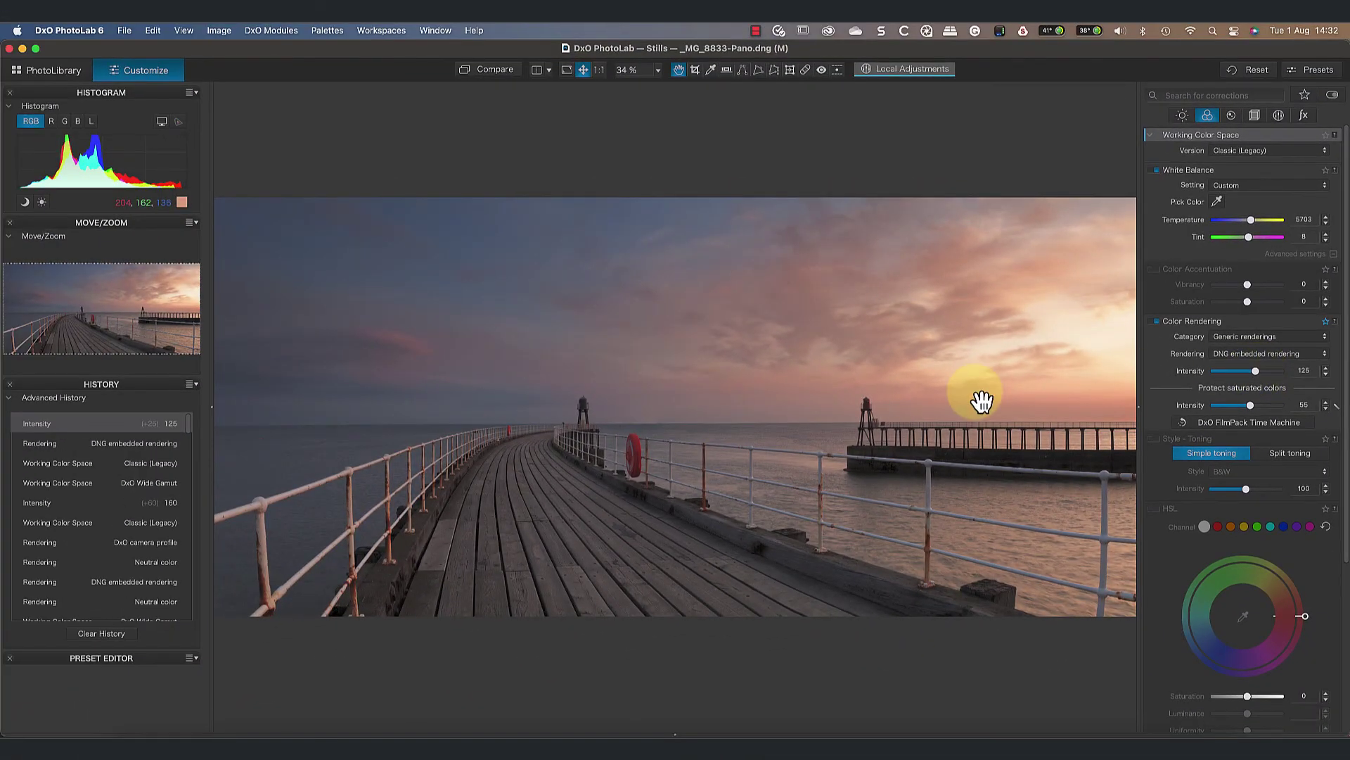
# - Use the Camera Body category with the Hasselblad X1D, X2D 100C rendering
pyautogui.click(1219, 336)
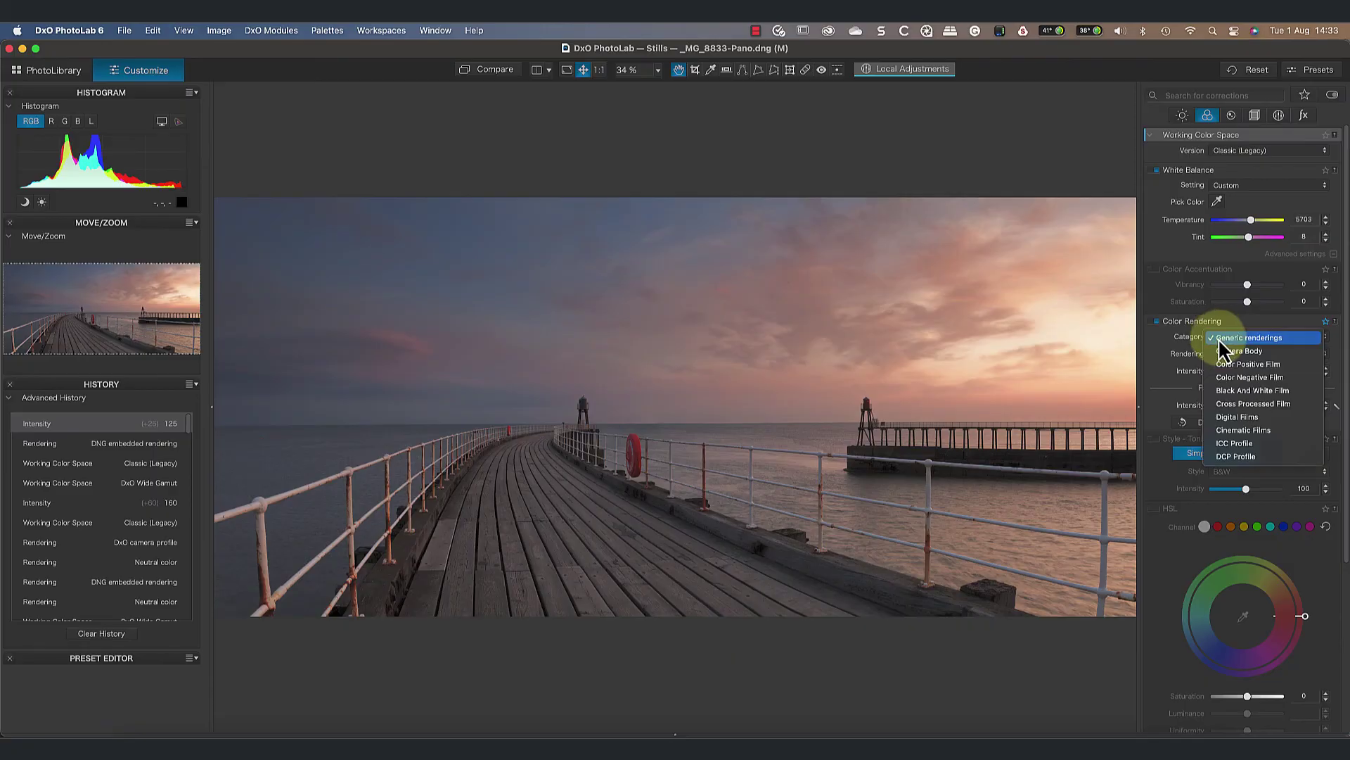
pyautogui.click(1231, 351)
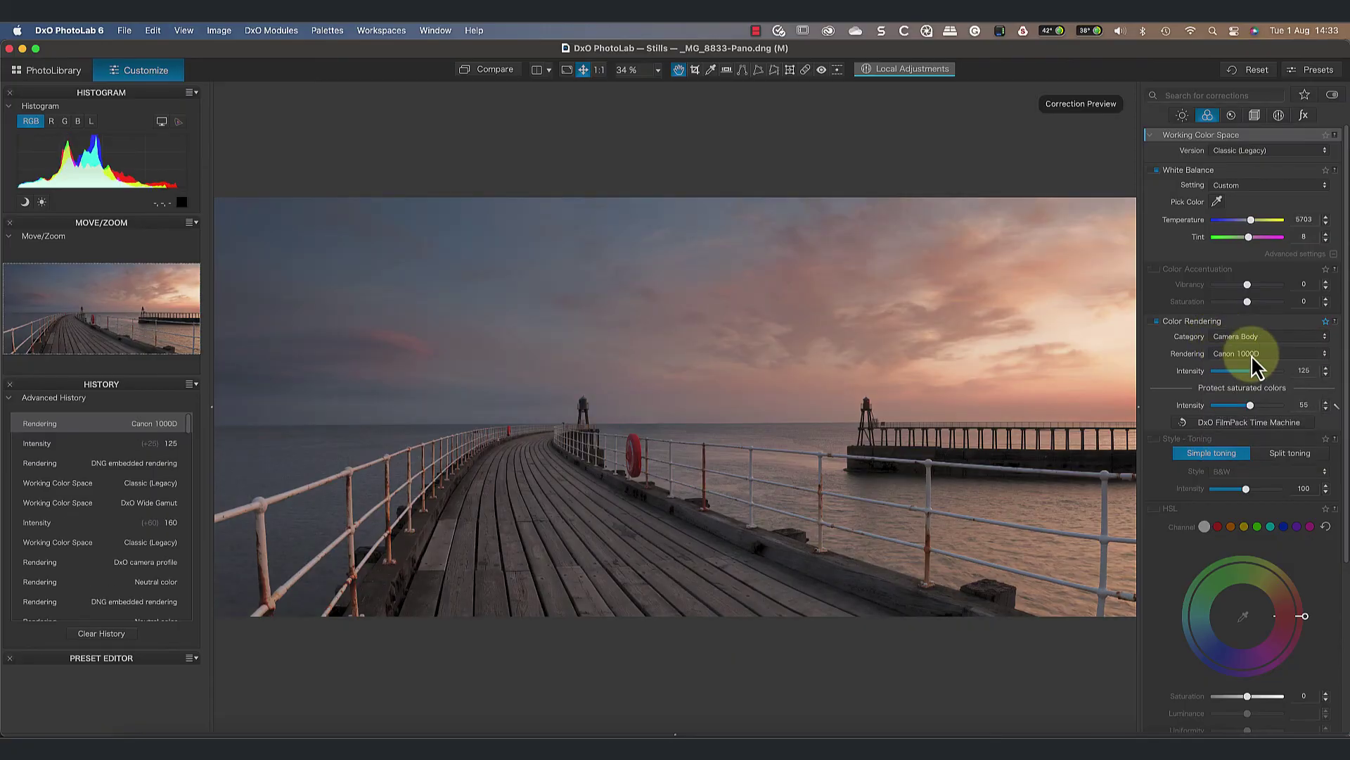
pyautogui.click(1256, 353)
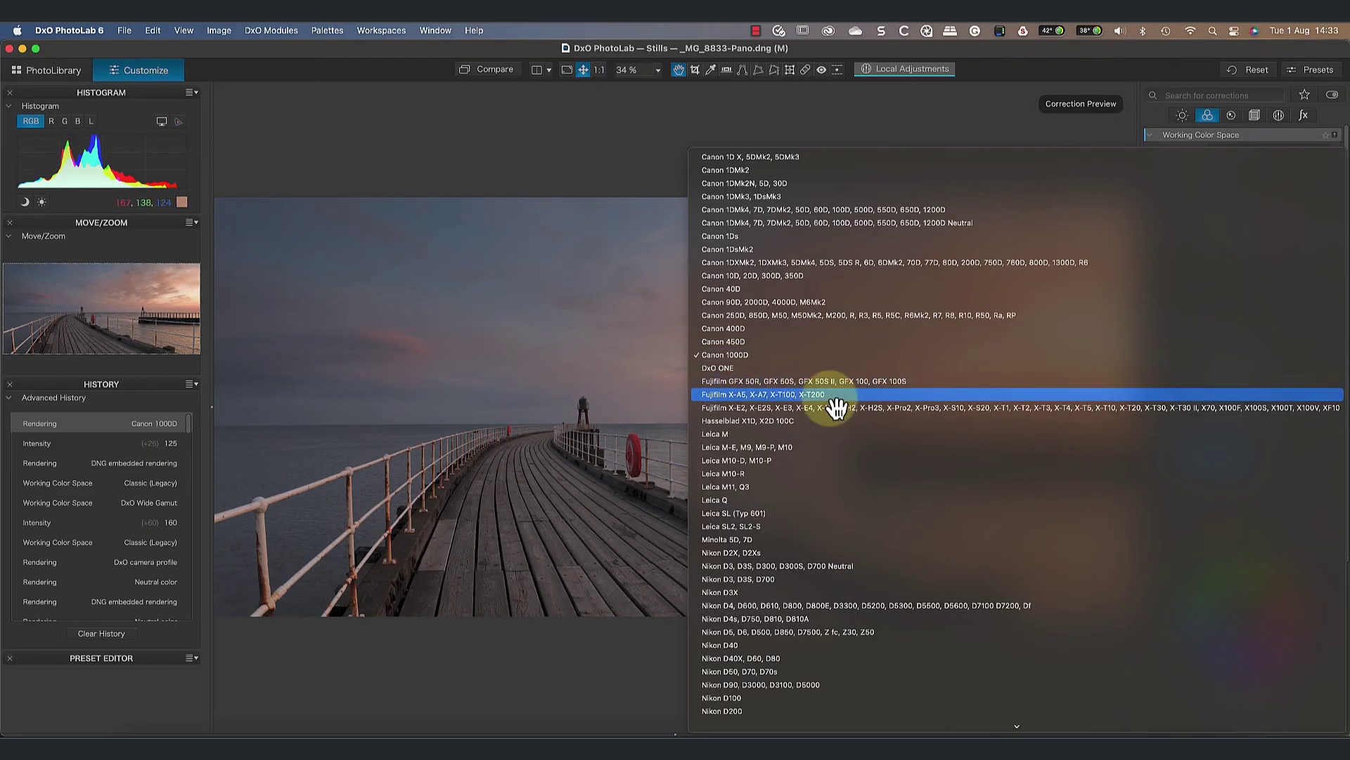
pyautogui.click(791, 421)
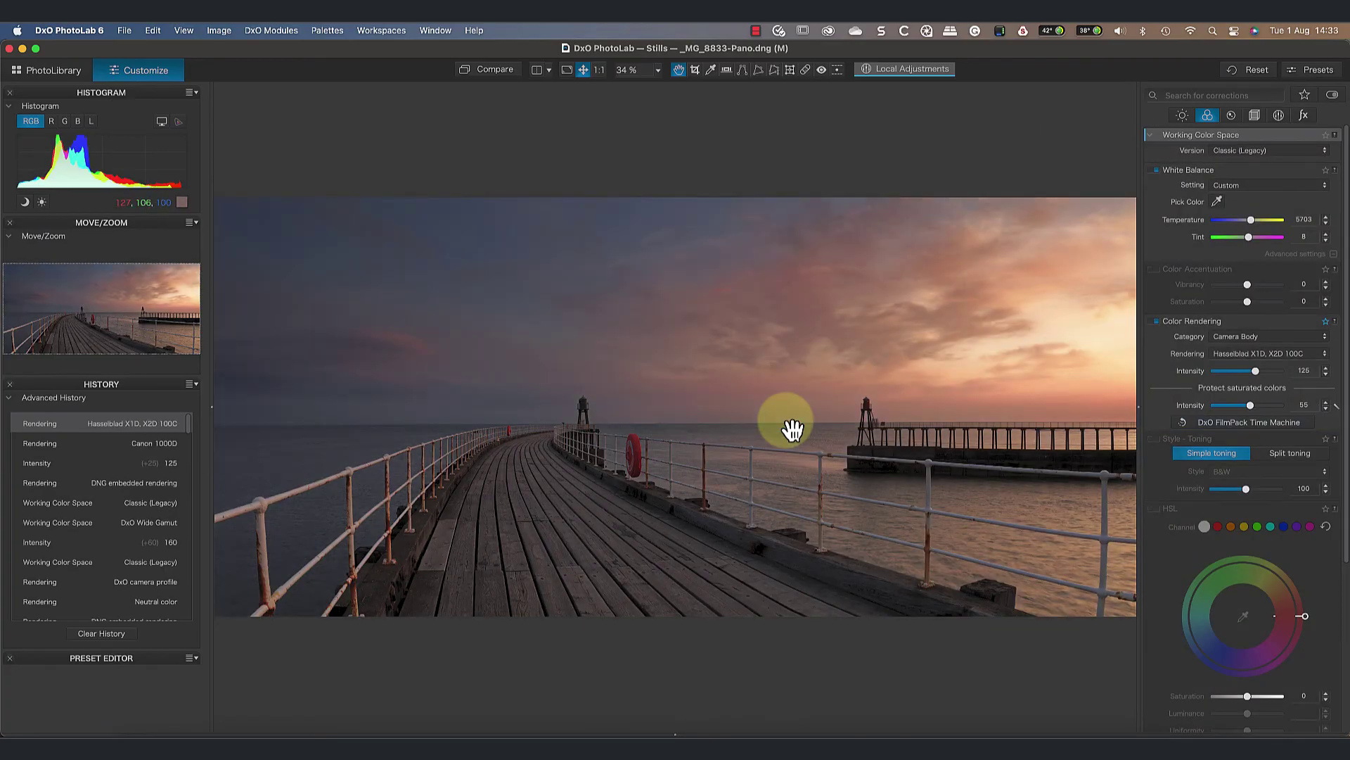
pyautogui.click(1243, 341)
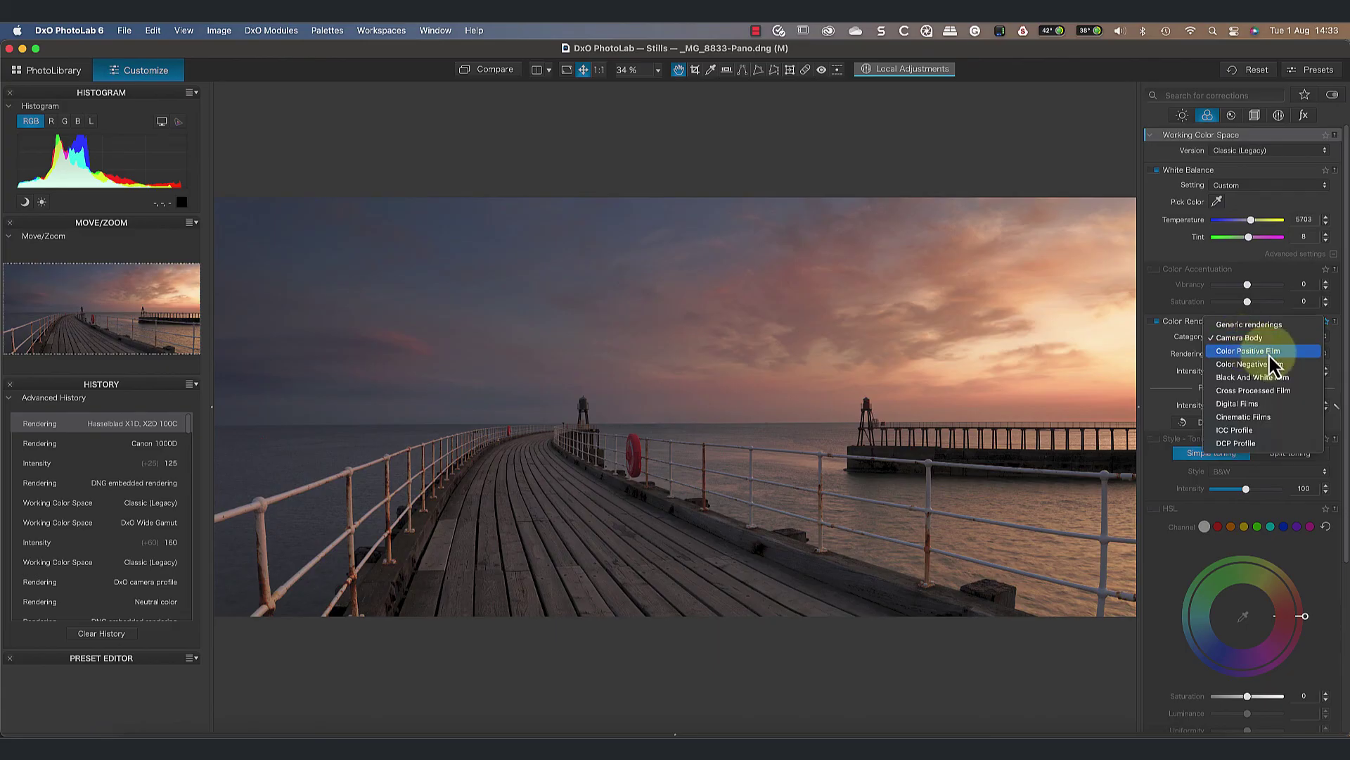
# - Choose the Color Positive Film category with Generic Fuji Velvia 100 rendering
pyautogui.click(1270, 355)
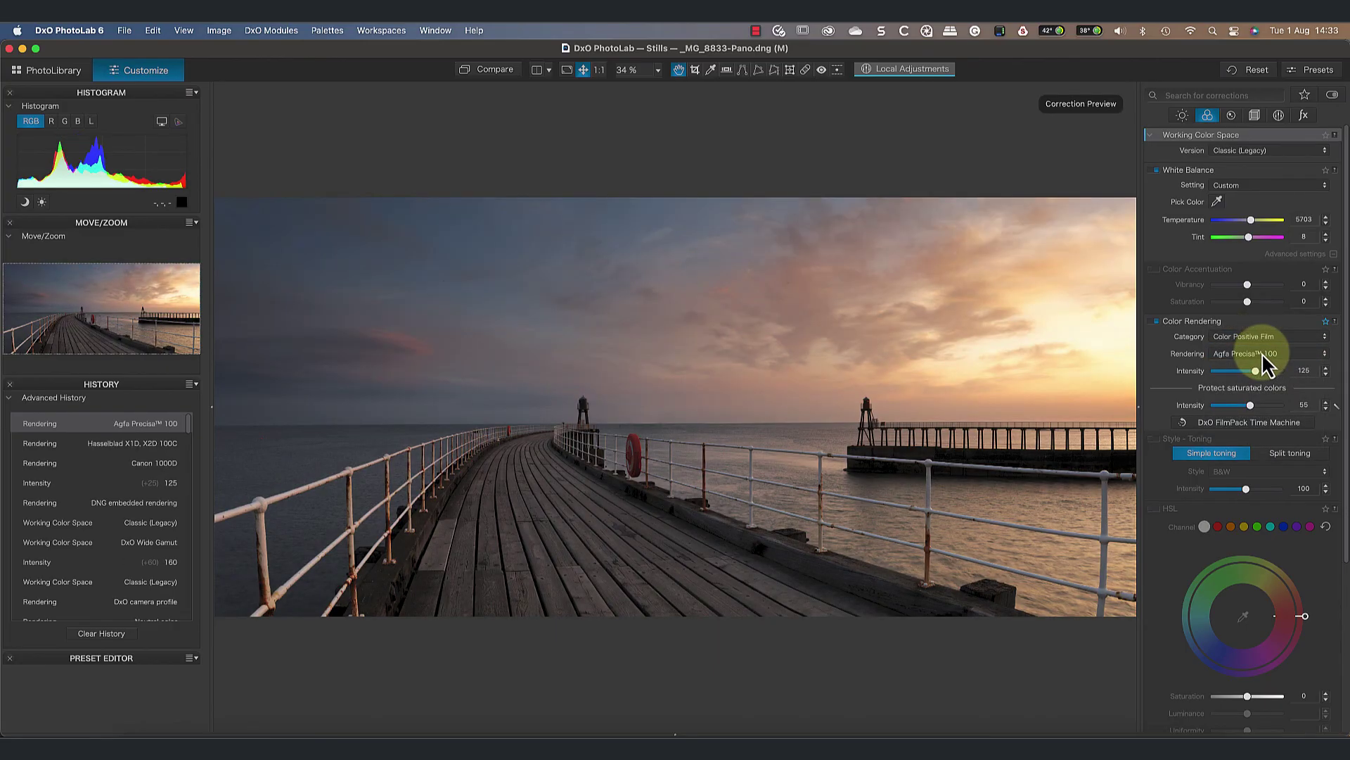
pyautogui.click(1262, 353)
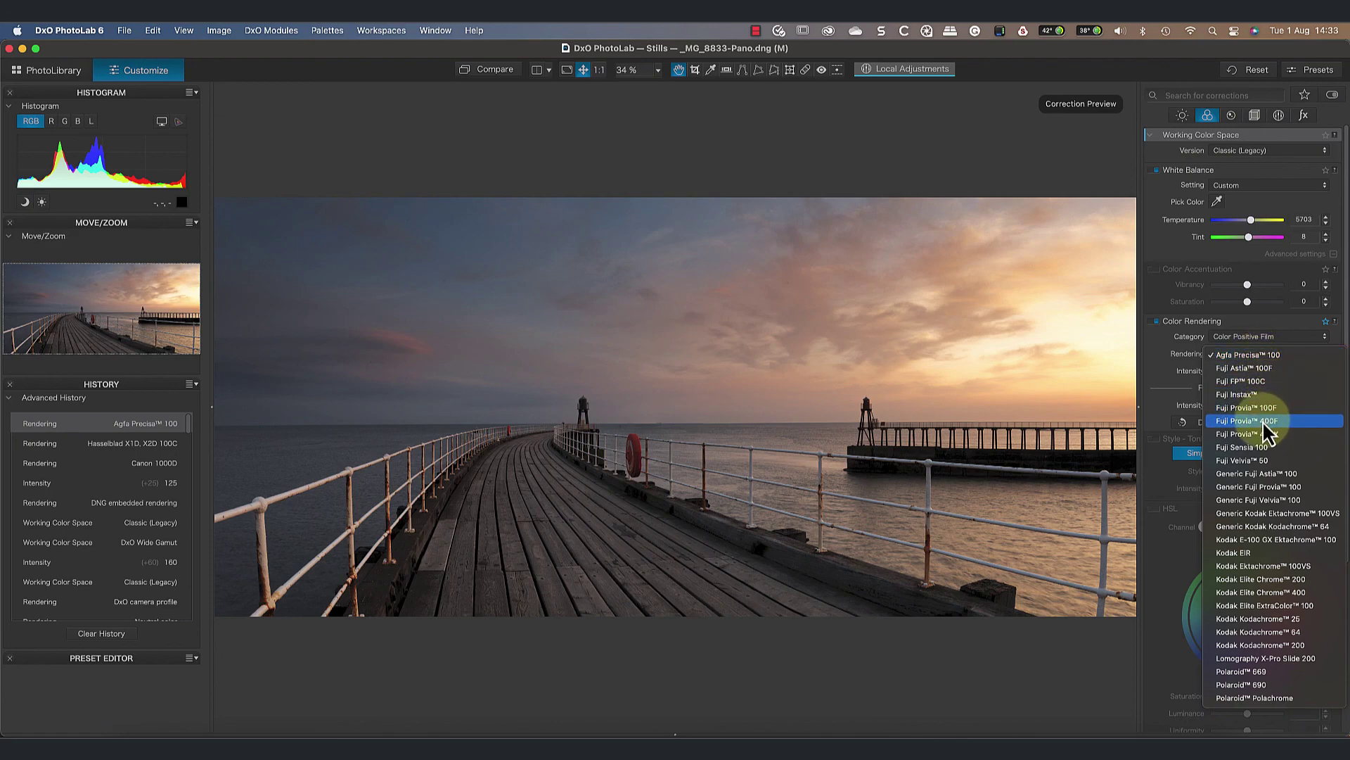
pyautogui.click(1282, 498)
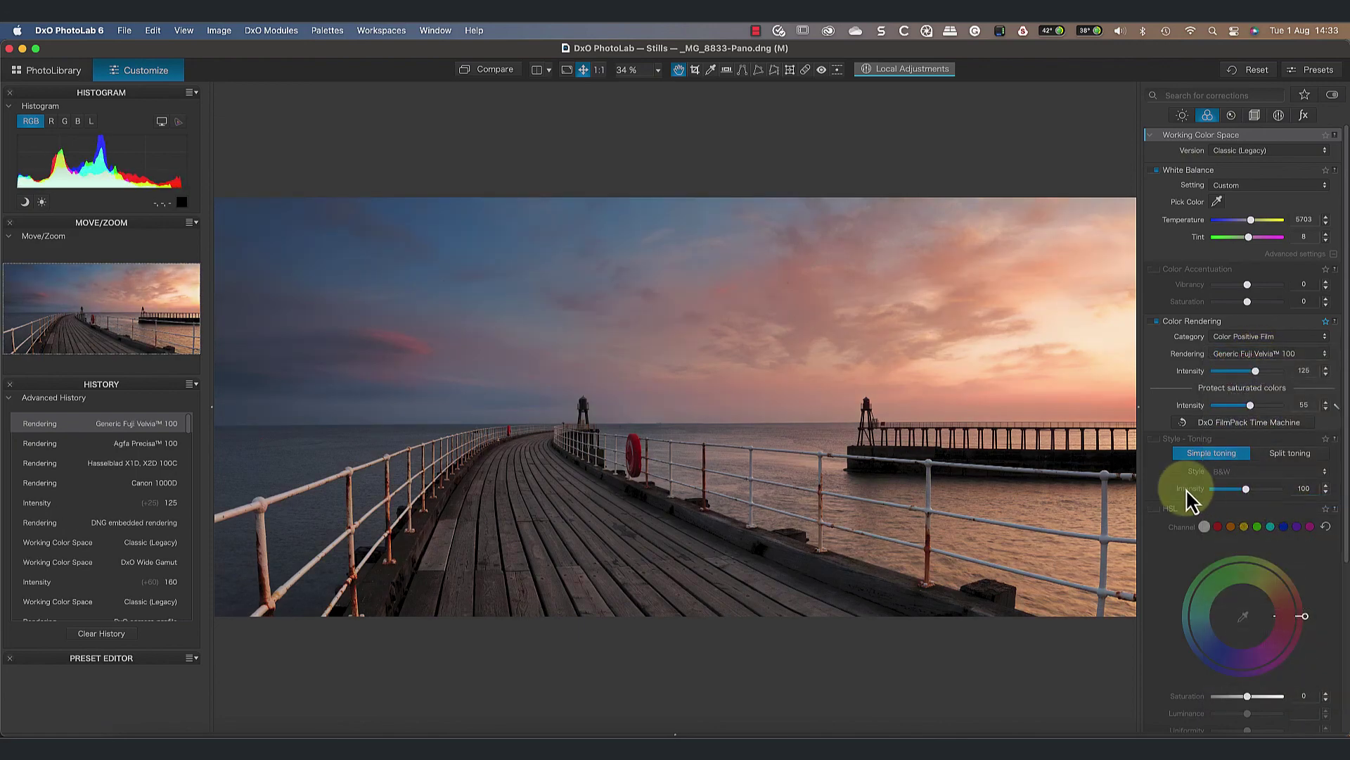